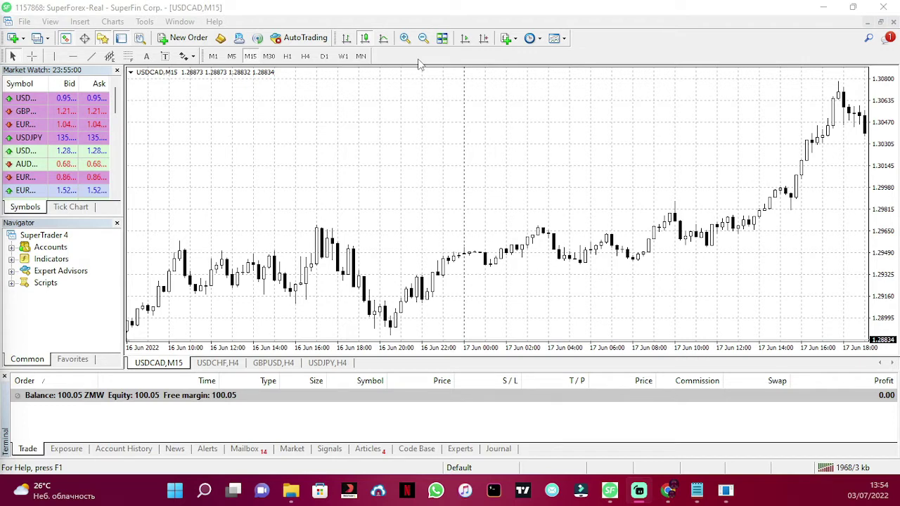
- Minimize the USDCAD,M15 chart window and maximize the USDCHF,H4 chart
left_click(7, 23)
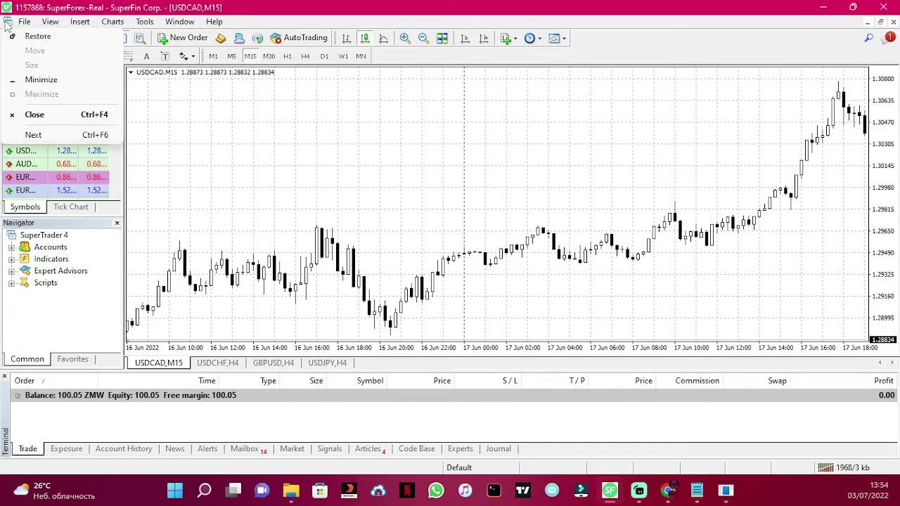
left_click(7, 24)
left_click(8, 23)
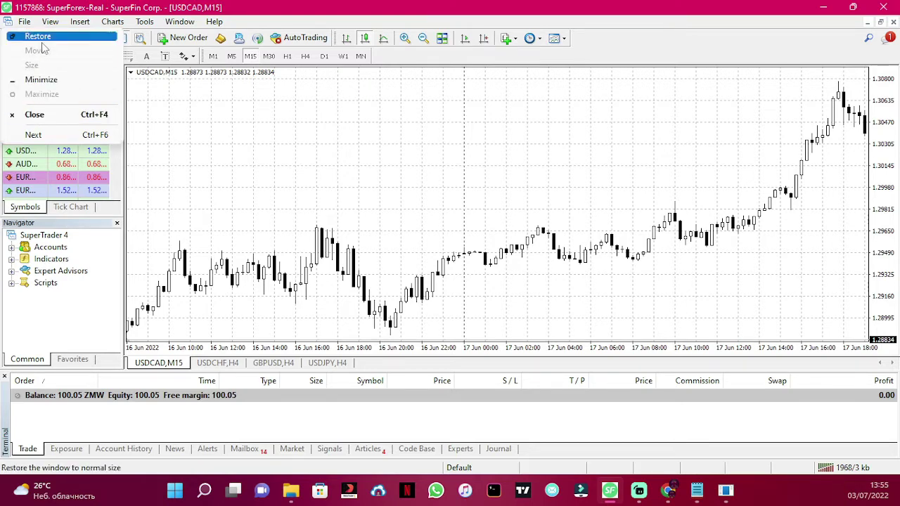
left_click(42, 80)
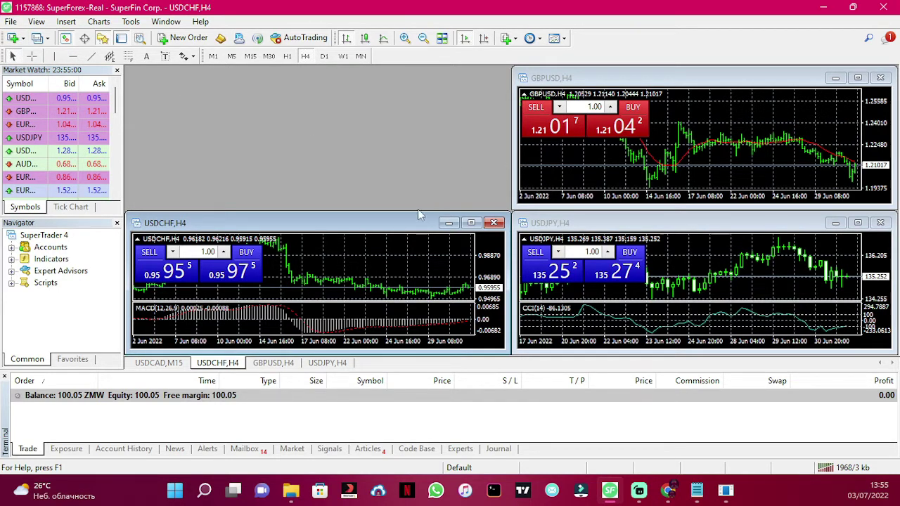
left_click(471, 223)
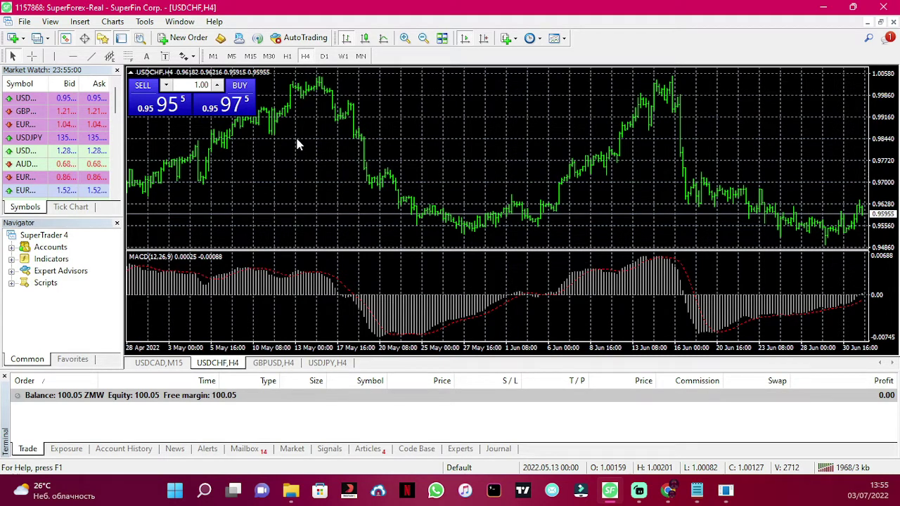
- Apply the Black On White color scheme to the USDCHF,H4 chart
right_click(421, 127)
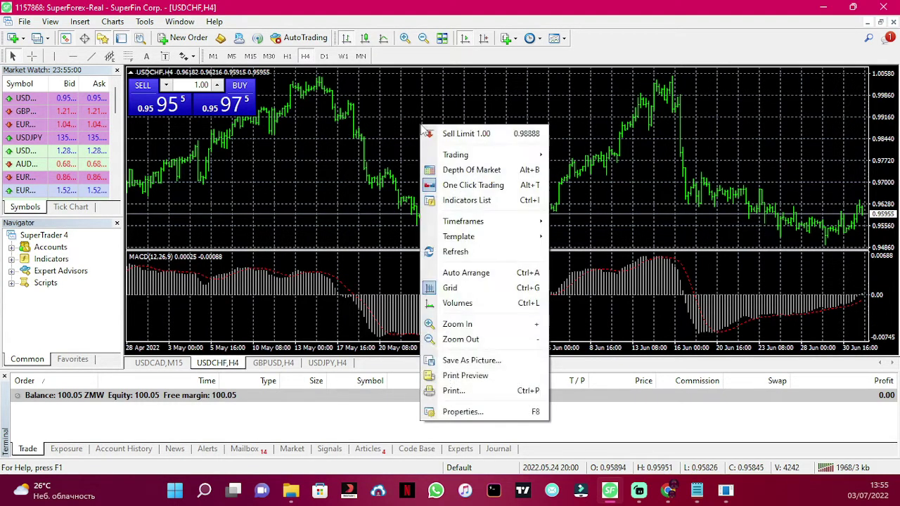
left_click(455, 413)
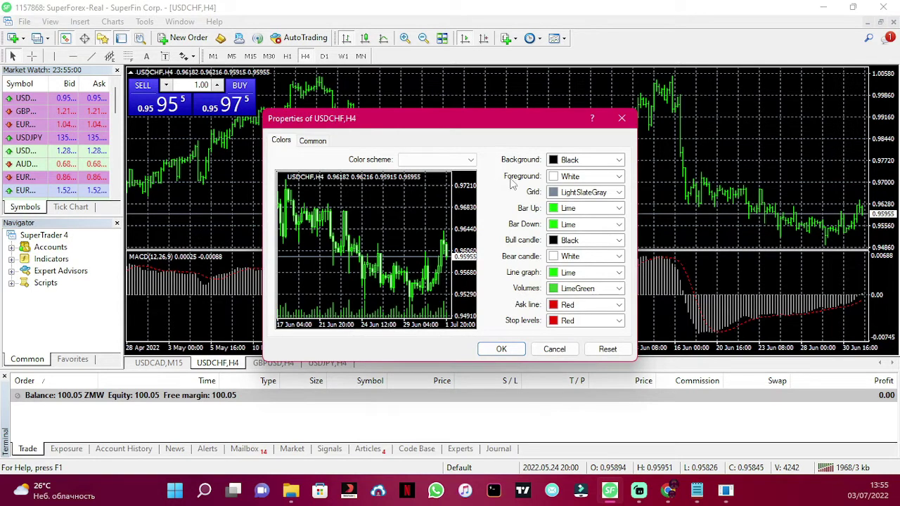
left_click(466, 160)
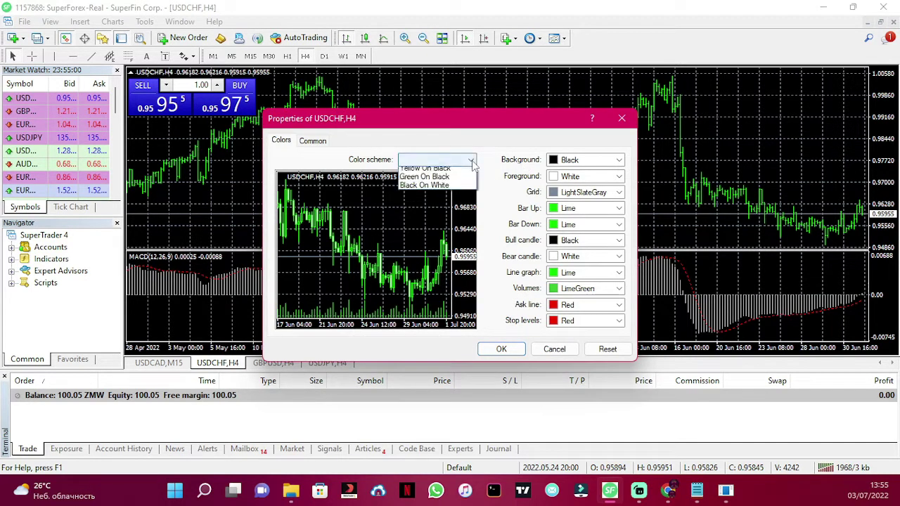
left_click(445, 190)
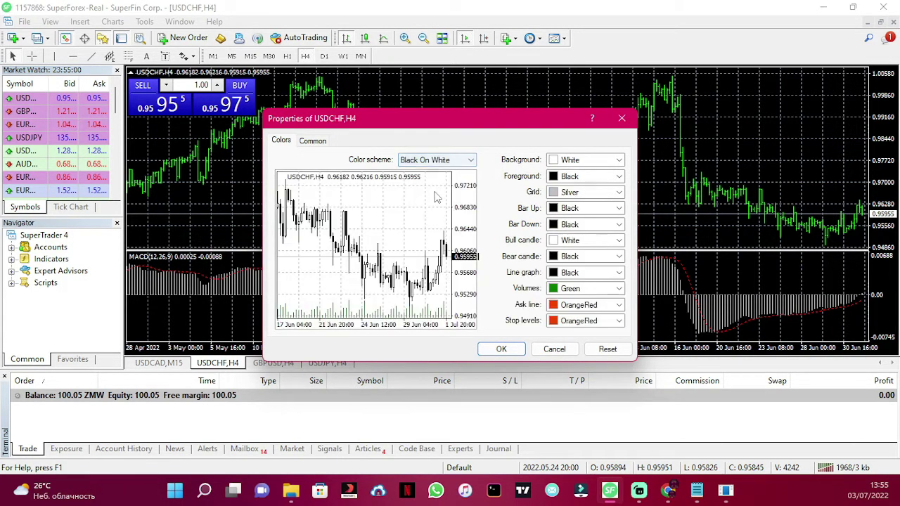
left_click(497, 349)
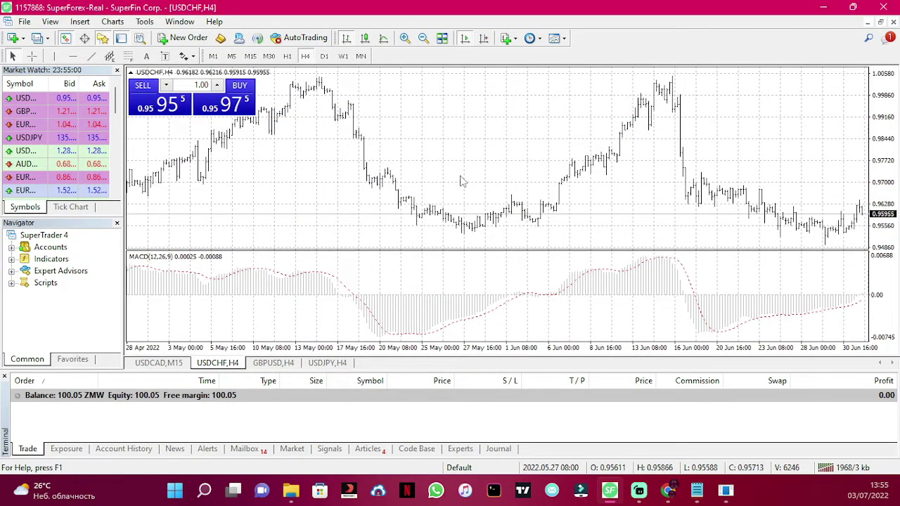
- Set the USDCHF,H4 chart type to Candlesticks in its properties and apply the change
right_click(503, 135)
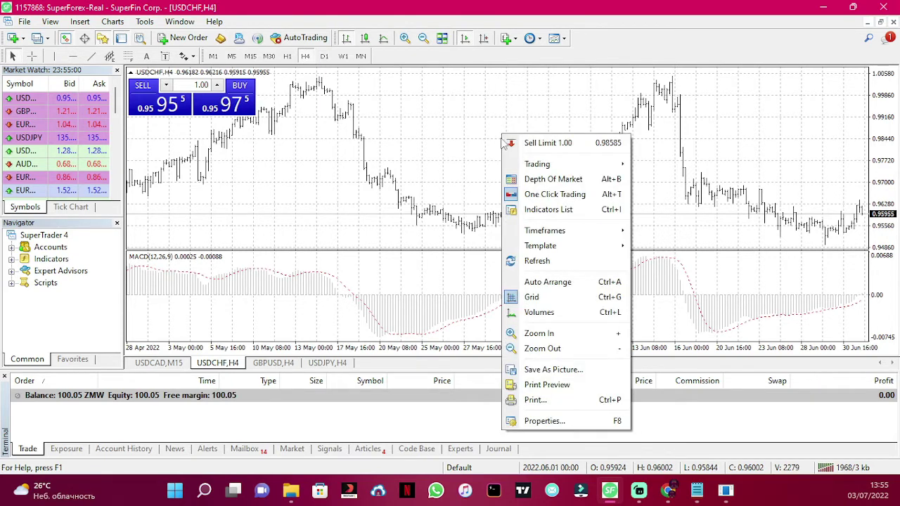
left_click(543, 422)
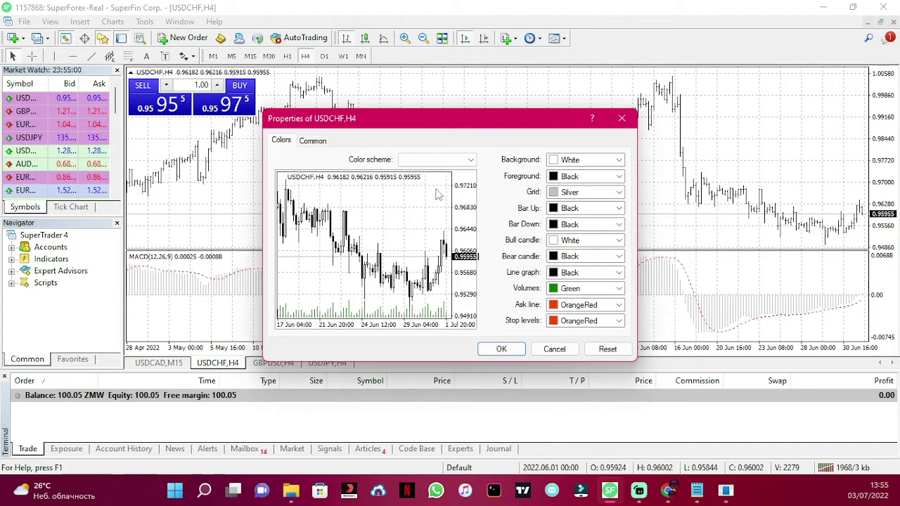
left_click(314, 141)
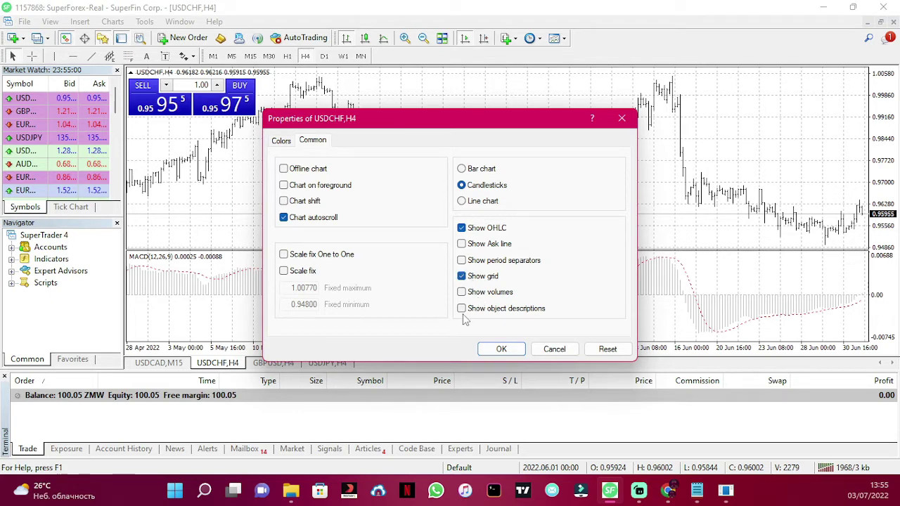
left_click(501, 349)
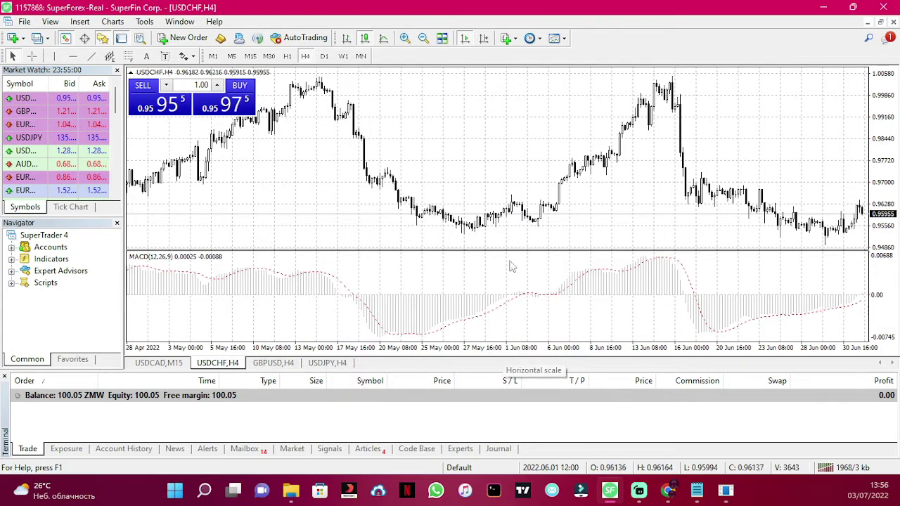
- In the USDCHF chart's color properties, set Bar Up to LimeGreen and Bar Down to Red
left_click(406, 38)
left_click(405, 38)
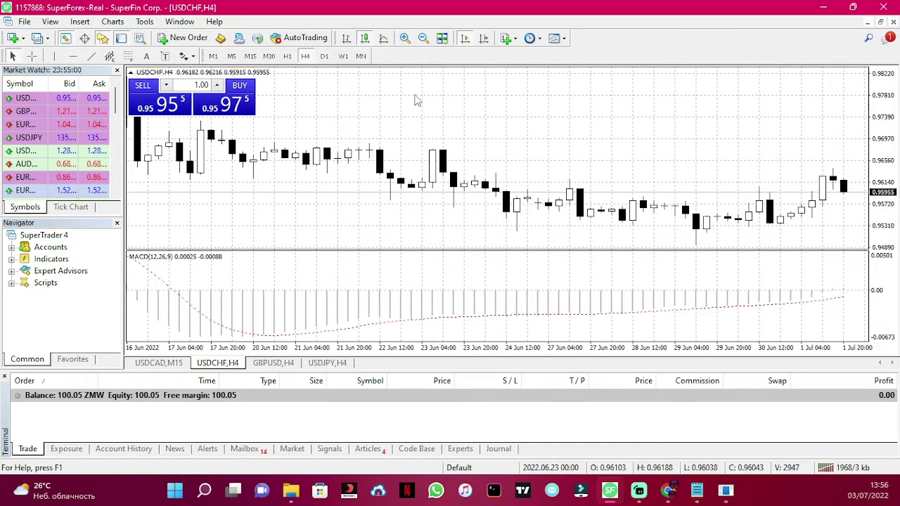
right_click(427, 127)
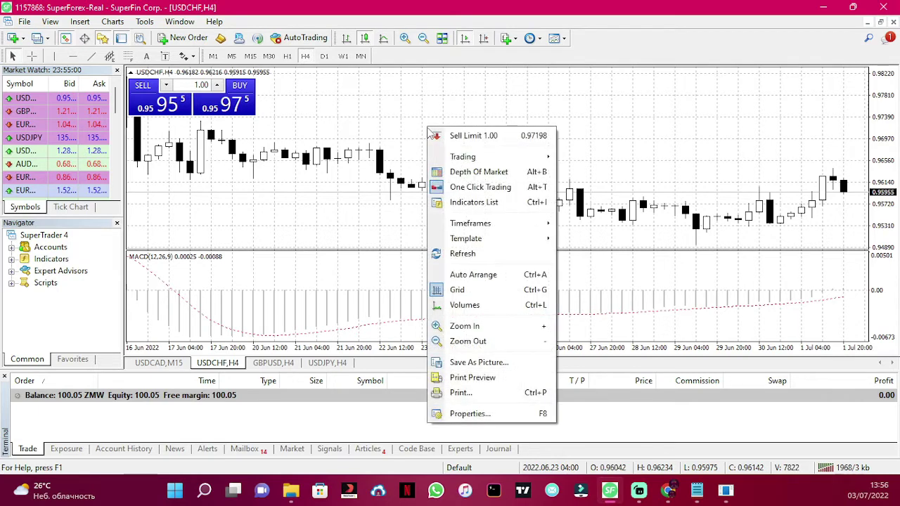
left_click(467, 413)
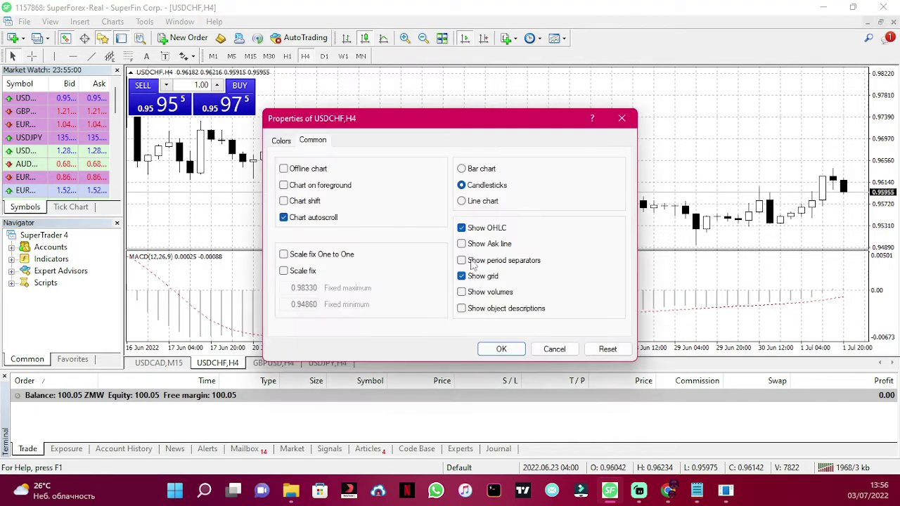
left_click(287, 144)
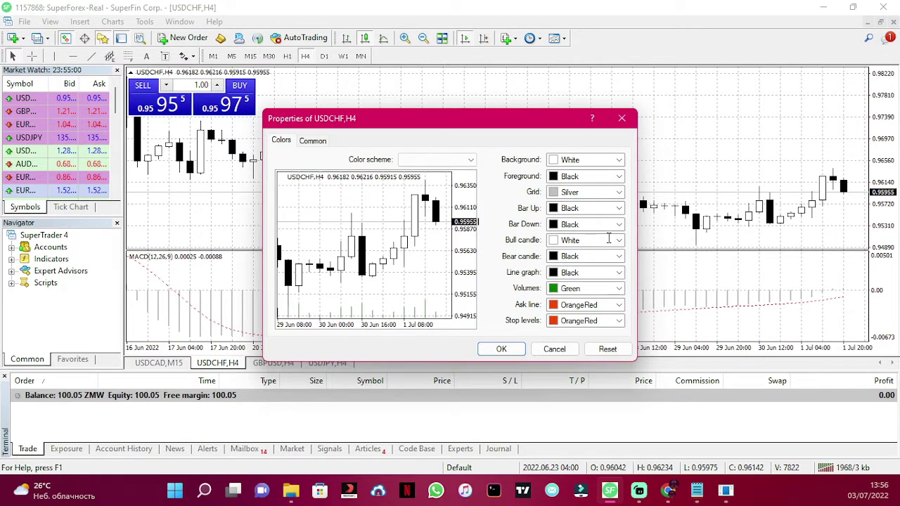
left_click(618, 224)
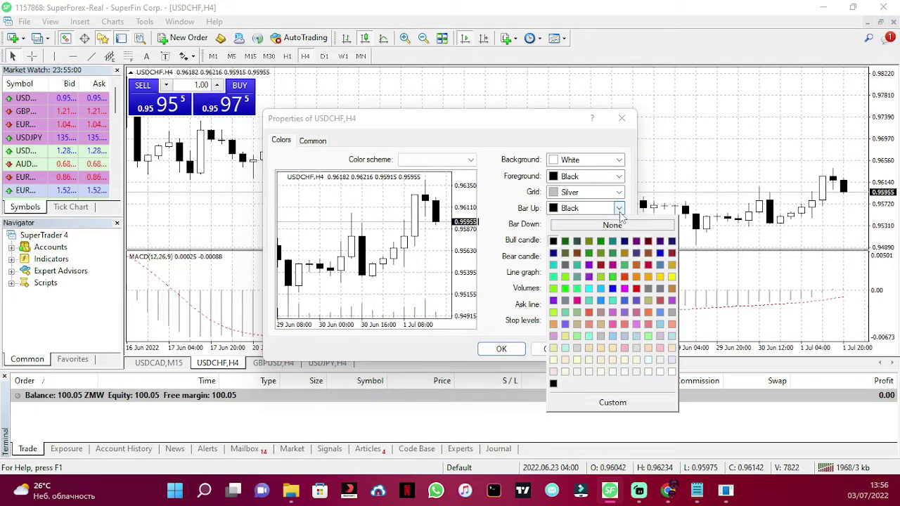
left_click(613, 278)
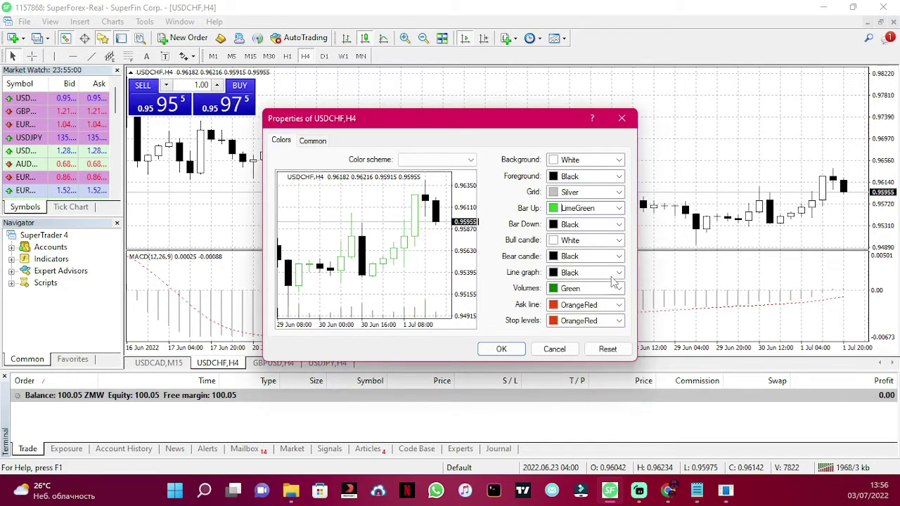
left_click(616, 225)
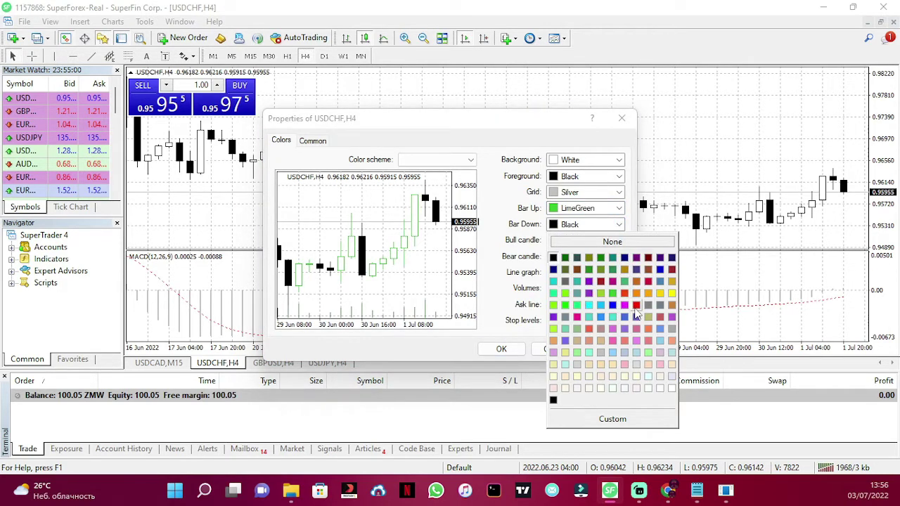
left_click(637, 315)
- Set the Bull candle color to LimeGreen and the Bear candle color to Red, and apply the colors
left_click(619, 241)
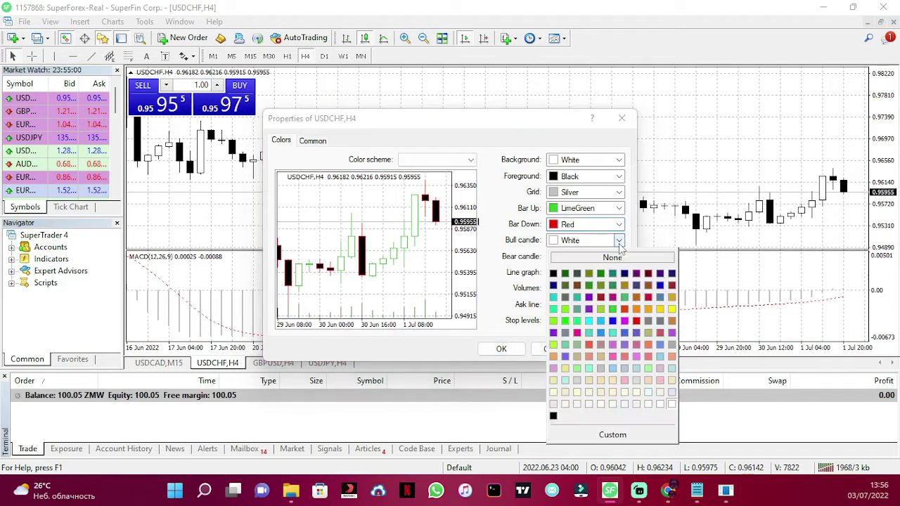
left_click(619, 310)
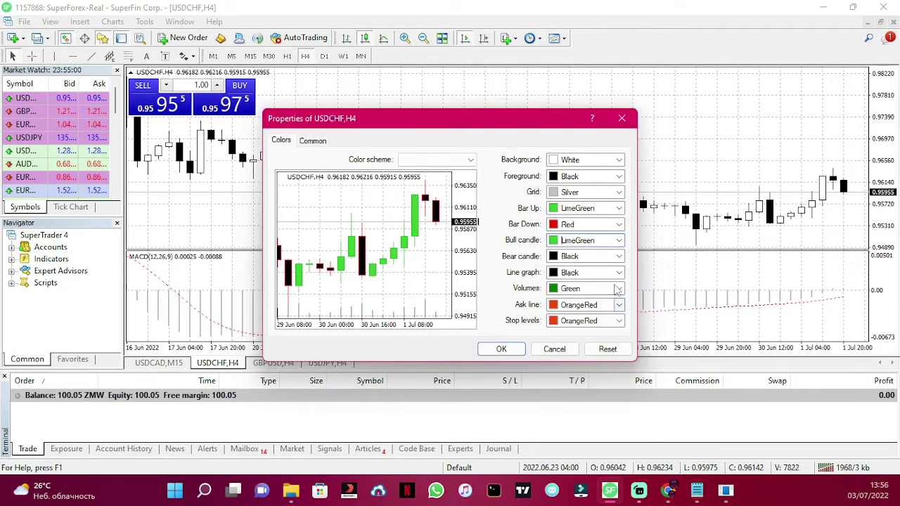
left_click(618, 258)
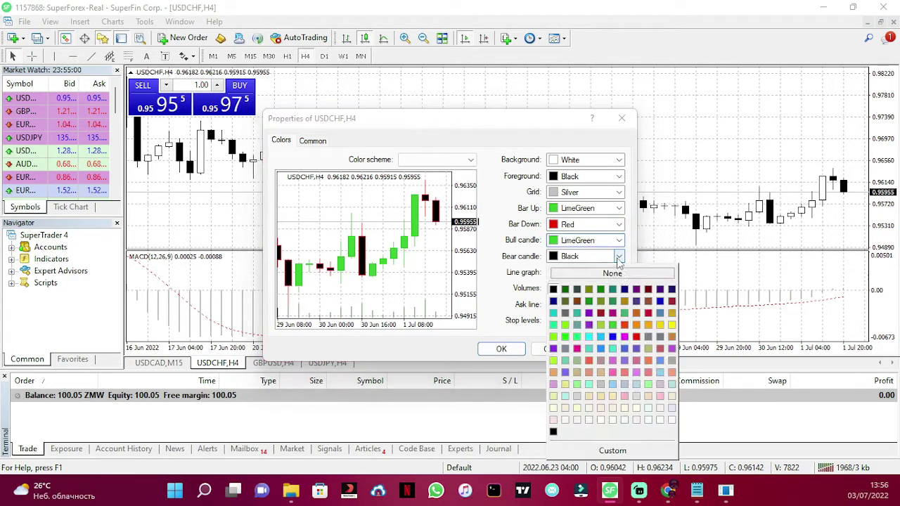
left_click(637, 336)
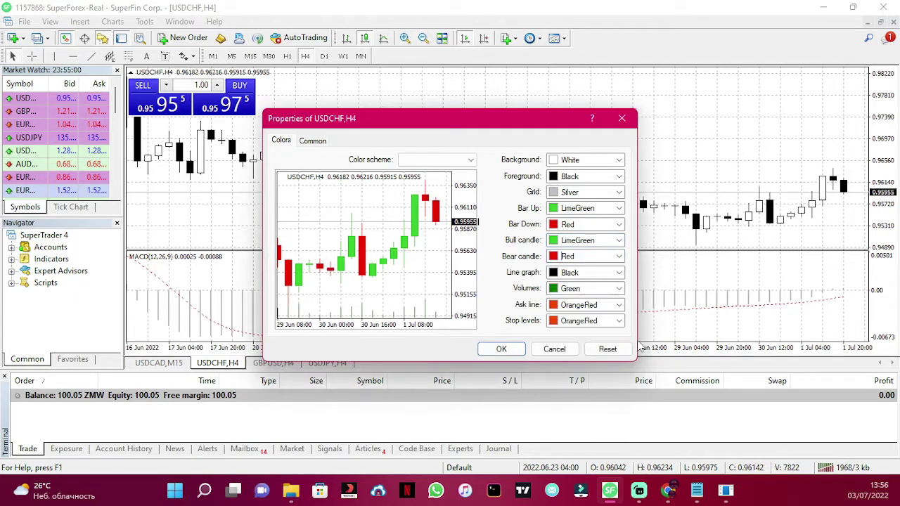
left_click(502, 348)
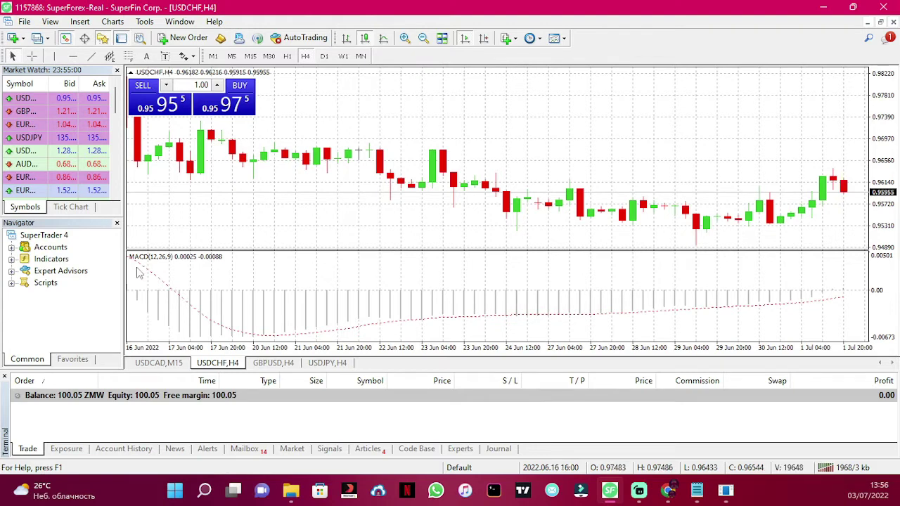
- Delete the MACD(12,26,9) indicator from the USDCHF chart
left_click_drag(182, 295, 527, 311)
right_click(504, 287)
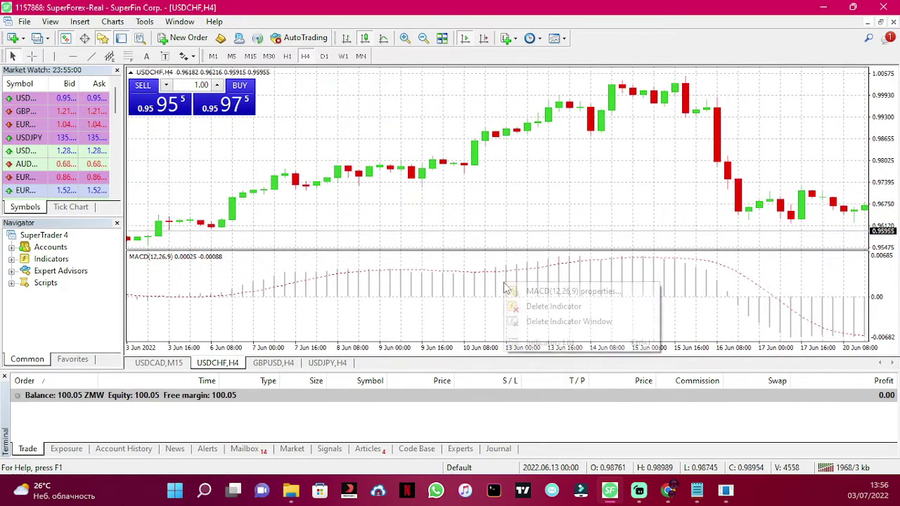
left_click_drag(483, 257, 450, 211)
right_click(468, 287)
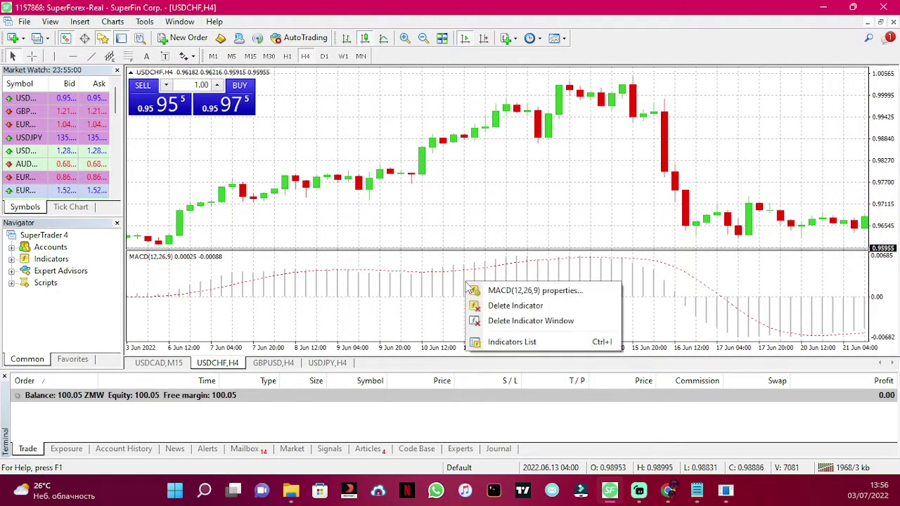
left_click(508, 306)
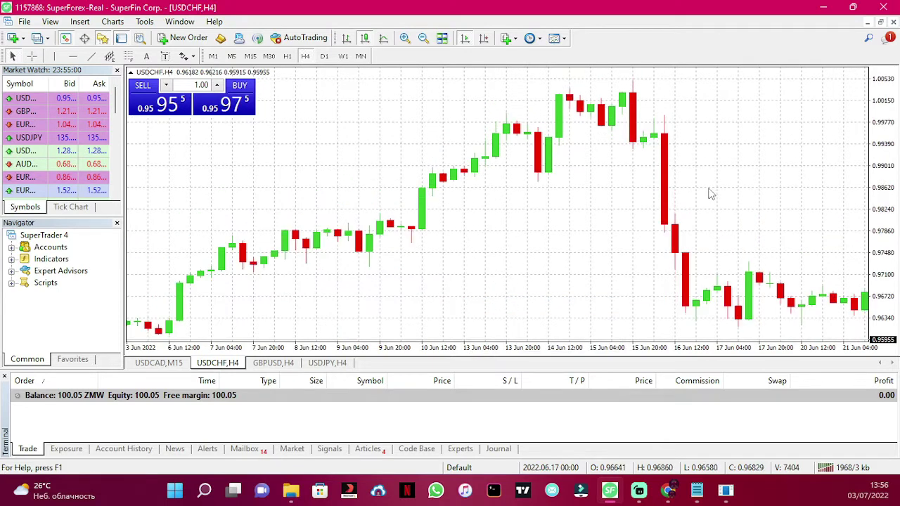
- Turn off auto scroll for the USDCHF chart and toggle chart shift on and off again
left_click_drag(711, 195, 410, 195)
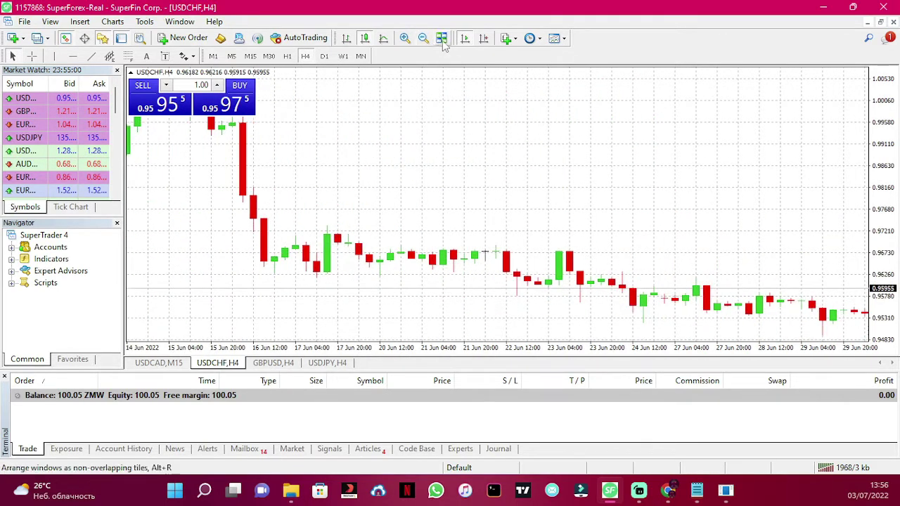
left_click(465, 39)
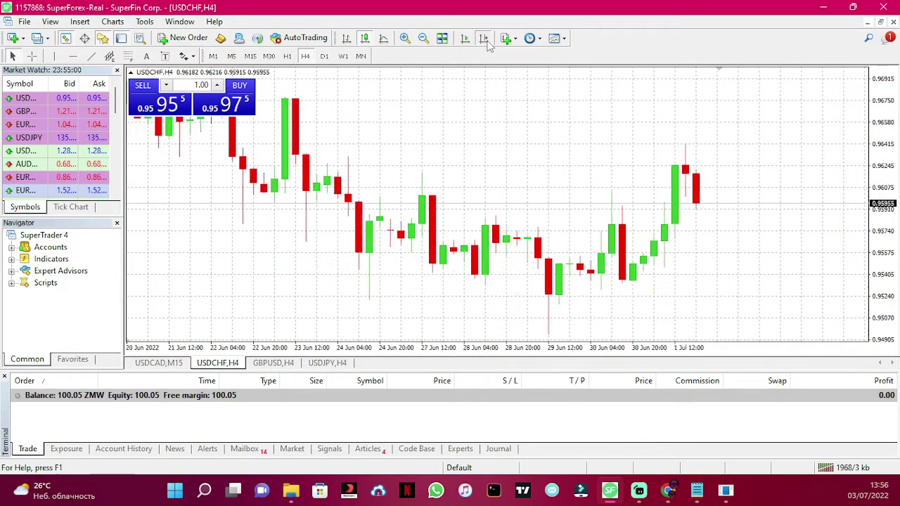
left_click(484, 39)
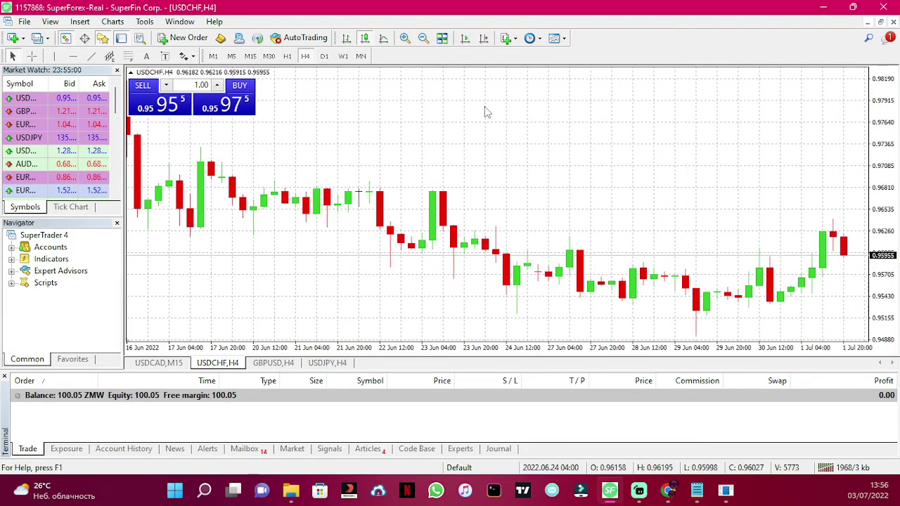
- Save the USDCHF chart's look as a template file named "nice chart"
right_click(418, 151)
left_click(357, 163)
right_click(430, 75)
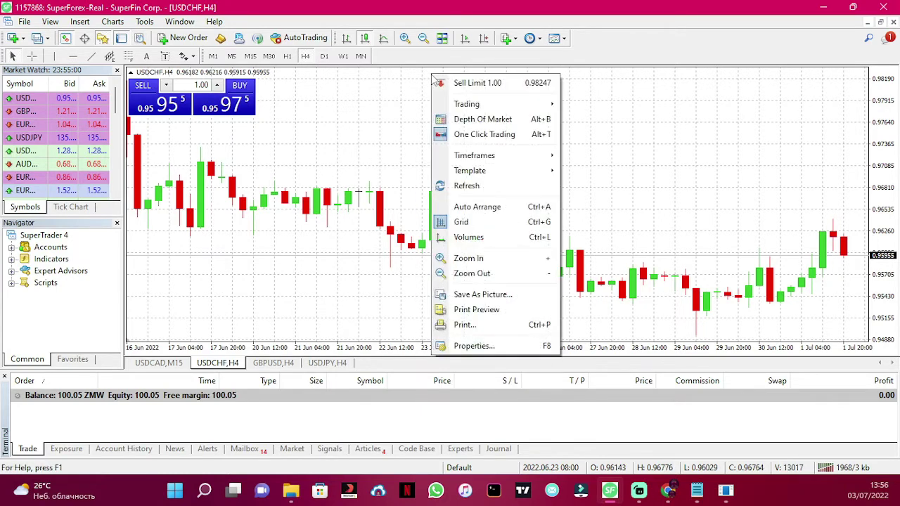
mouse_move(518, 176)
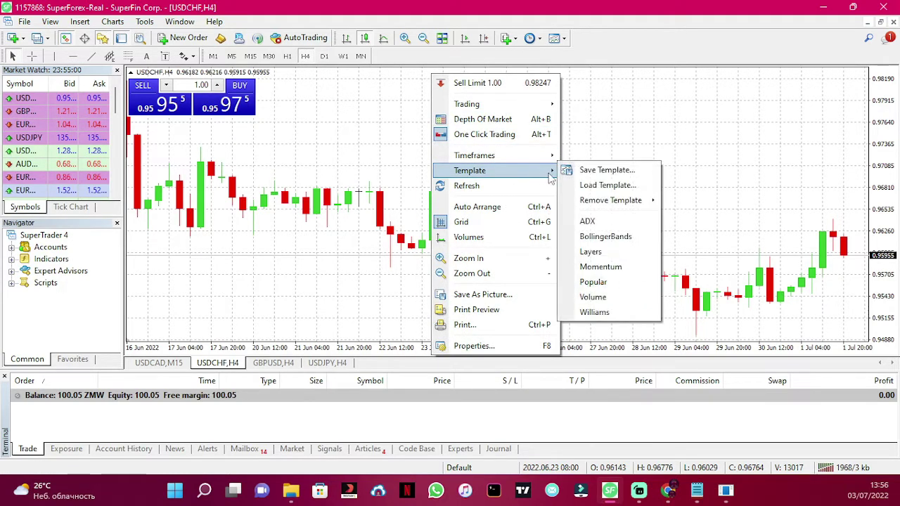
left_click(605, 171)
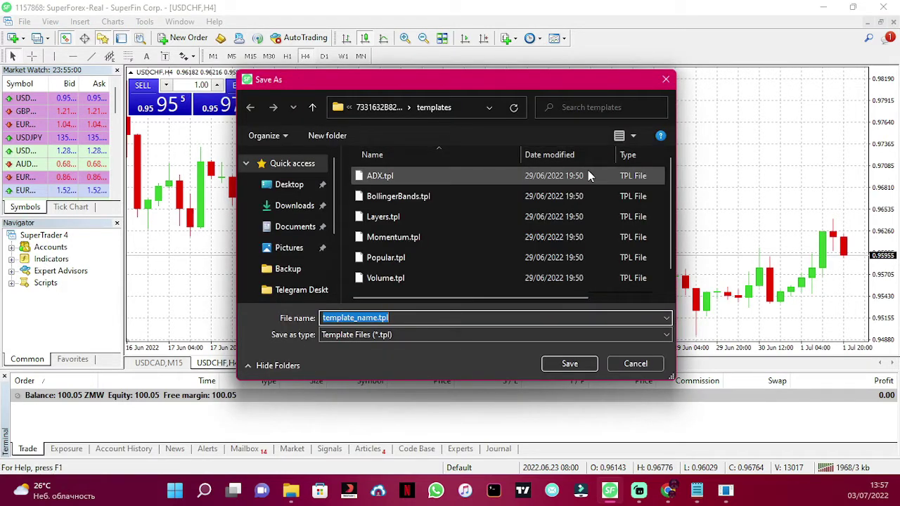
type("n")
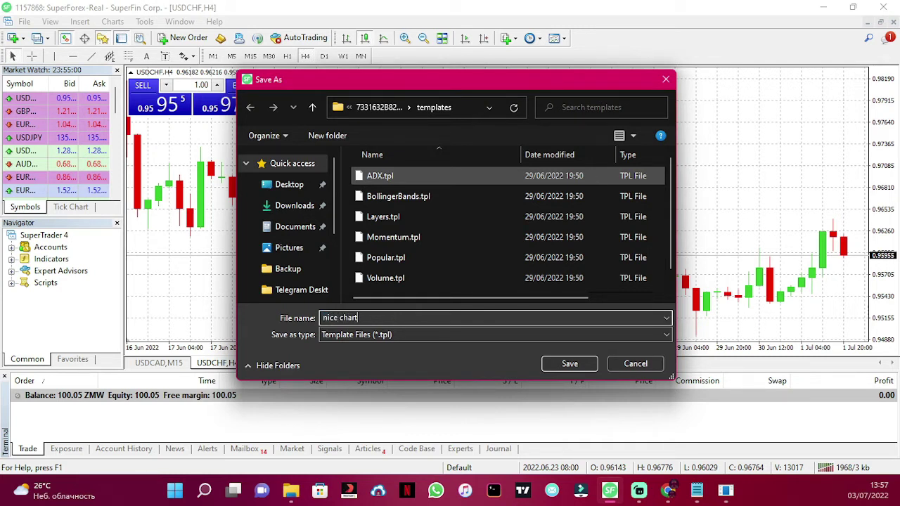
type("ice chart")
left_click(579, 369)
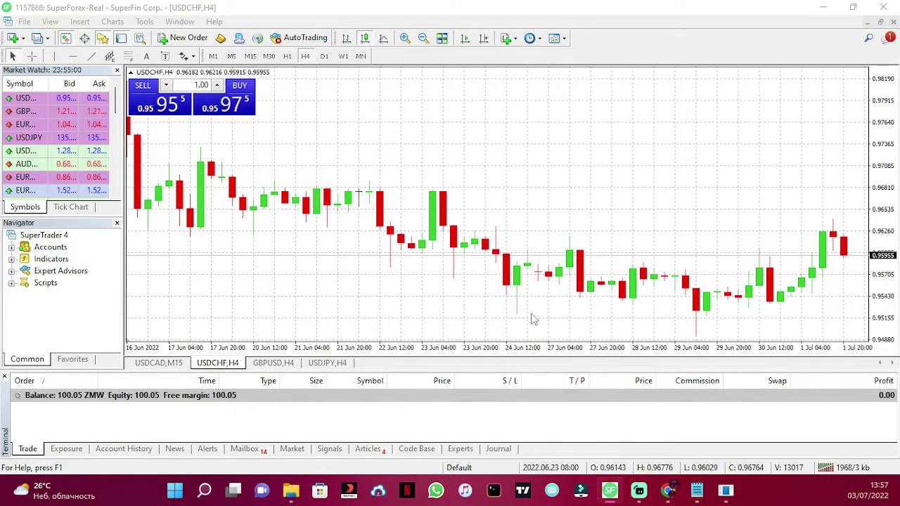
- Open the trade account login form and close it without logging in
scroll(428, 120, "down", 5)
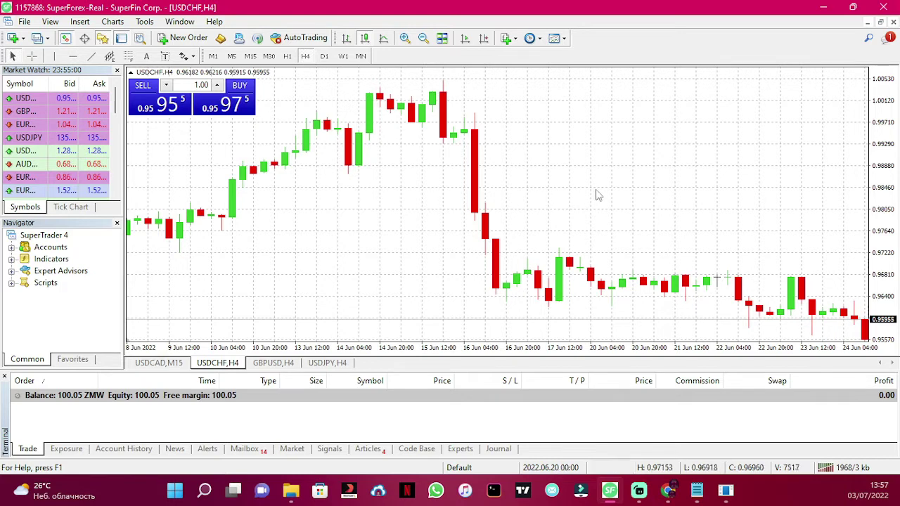
left_click_drag(623, 194, 403, 195)
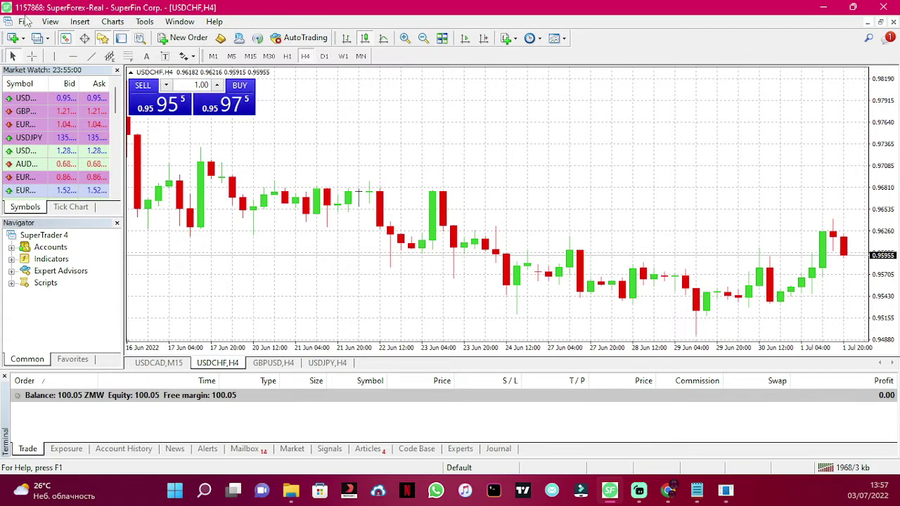
left_click(25, 22)
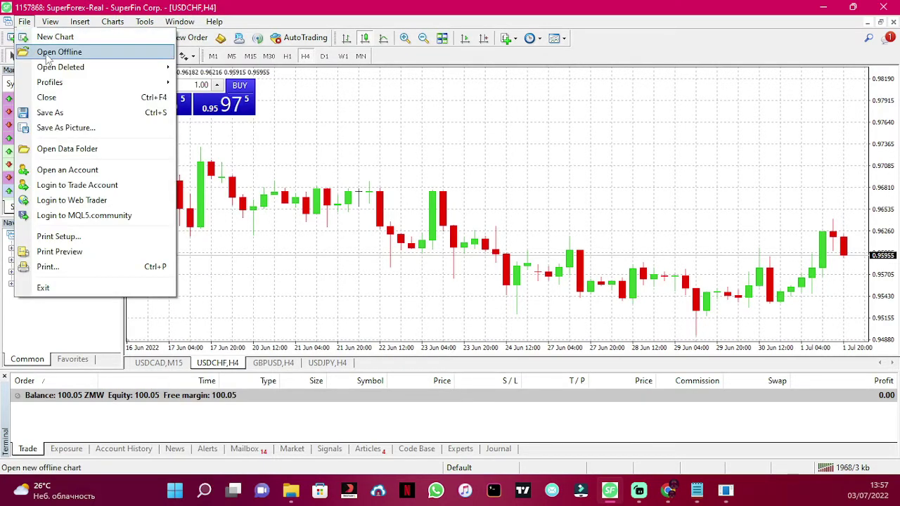
mouse_move(68, 86)
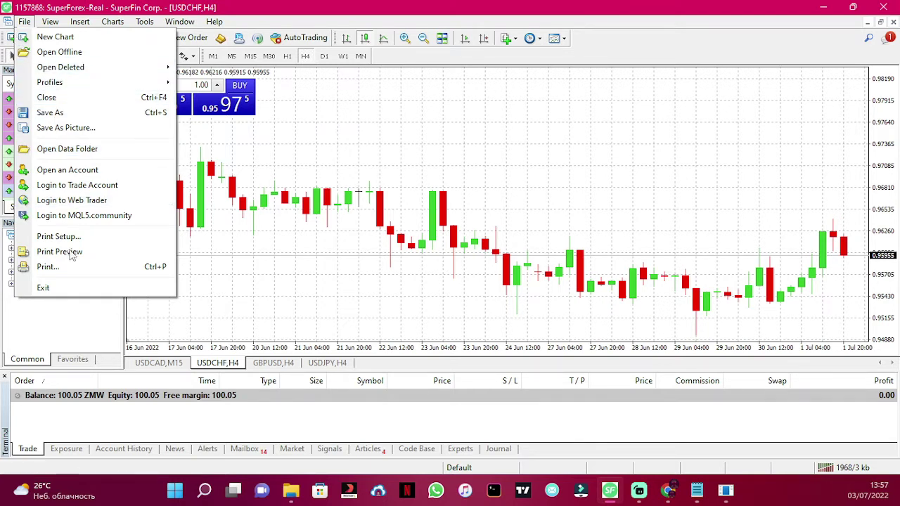
left_click(89, 186)
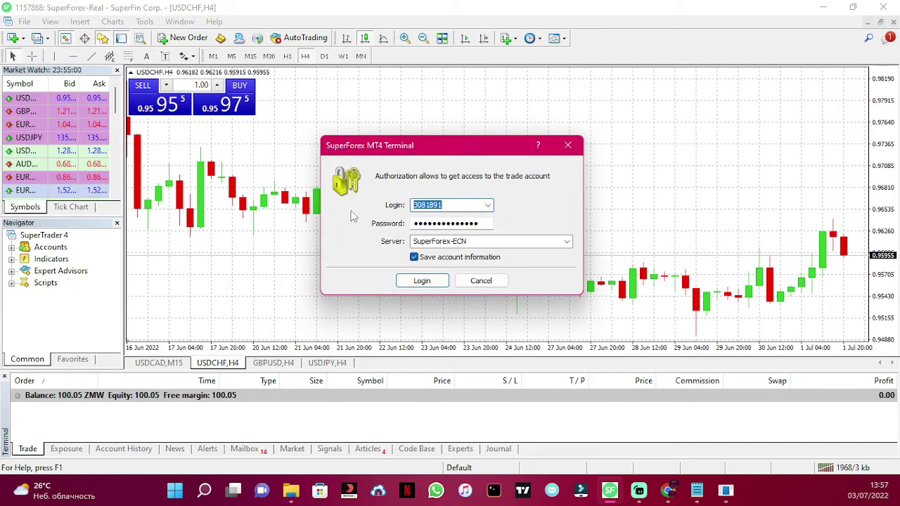
left_click(568, 145)
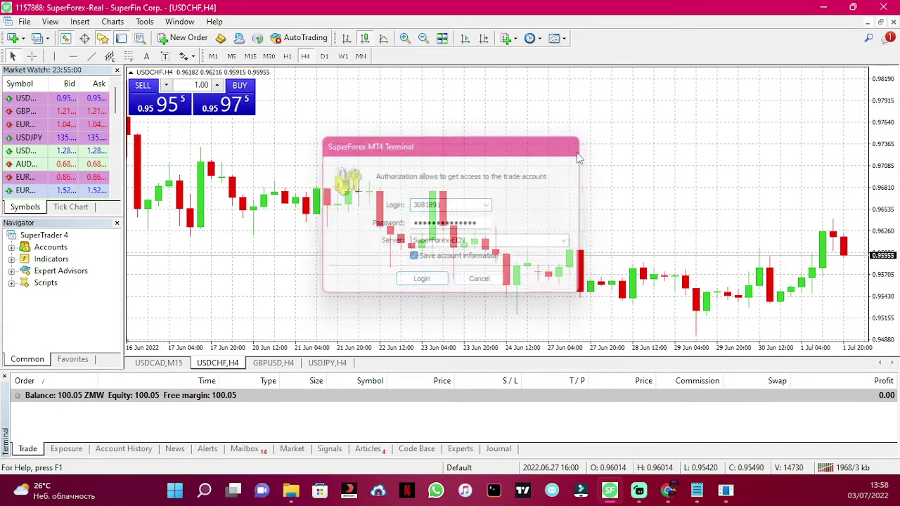
- Close the Terminal window and show it again
left_click(45, 24)
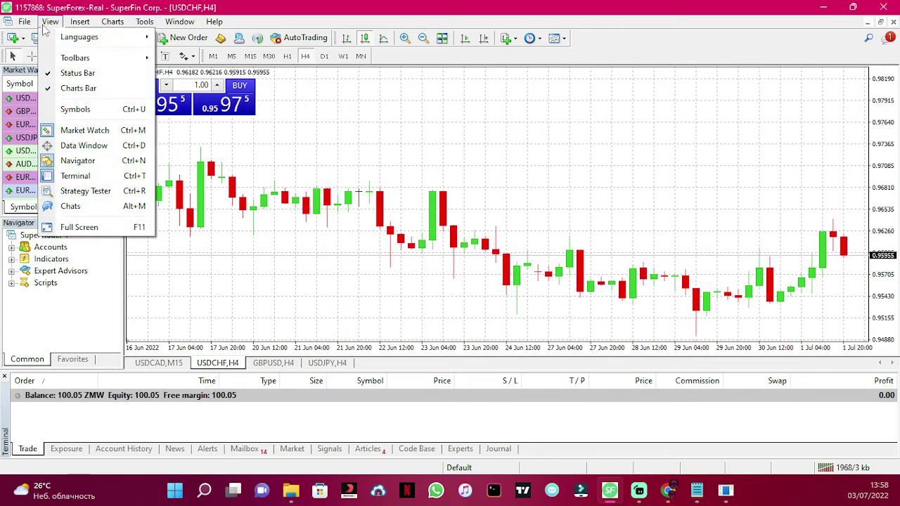
left_click(44, 27)
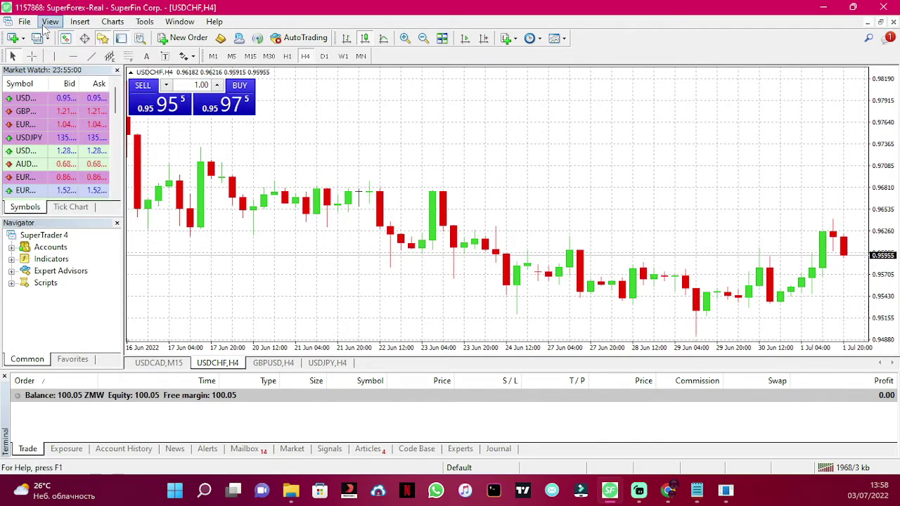
left_click(4, 377)
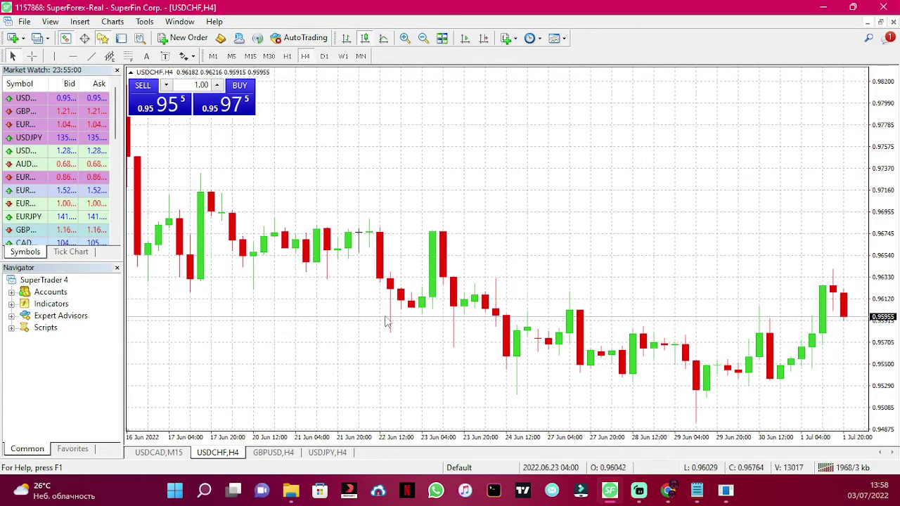
left_click(52, 22)
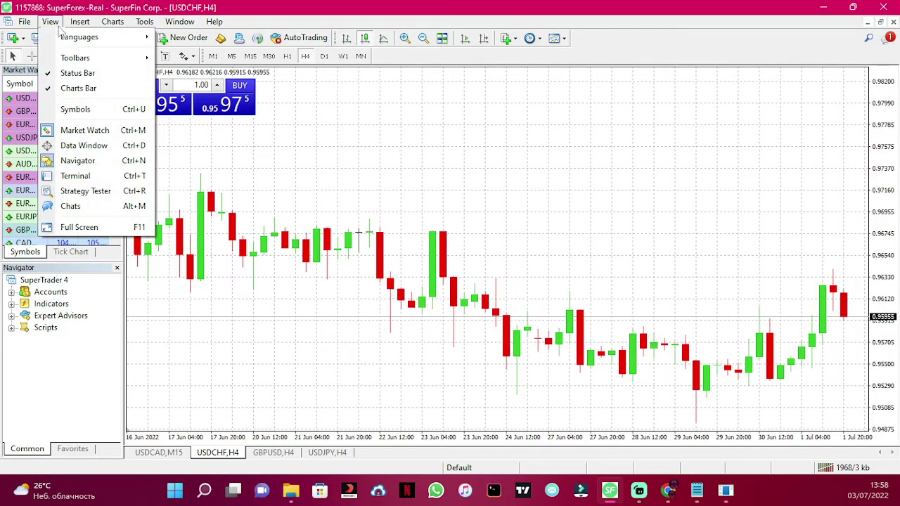
mouse_move(64, 59)
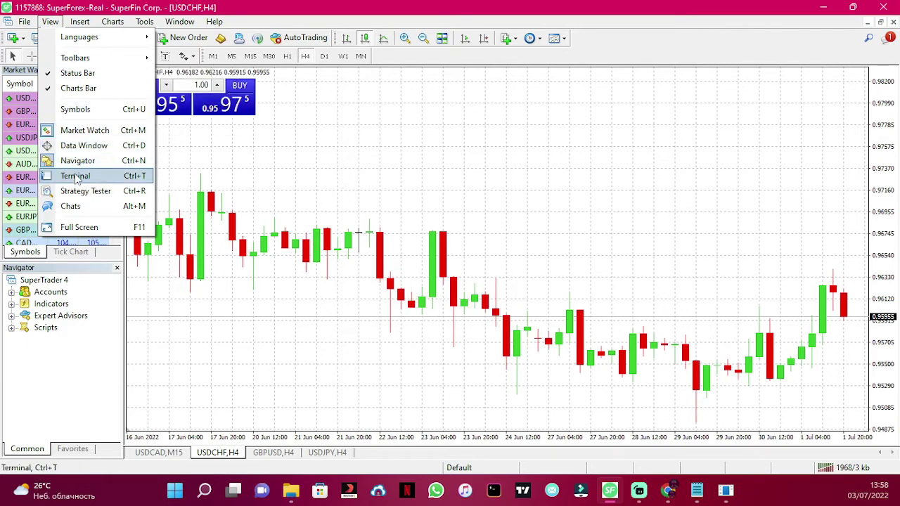
left_click(76, 176)
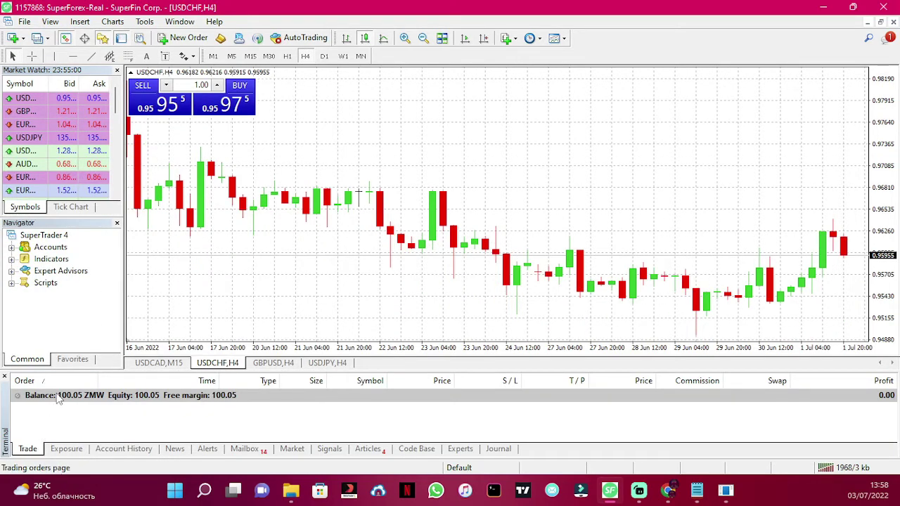
- Switch to full screen, look at the chart's earlier candles, and return to the normal window layout
left_click(50, 22)
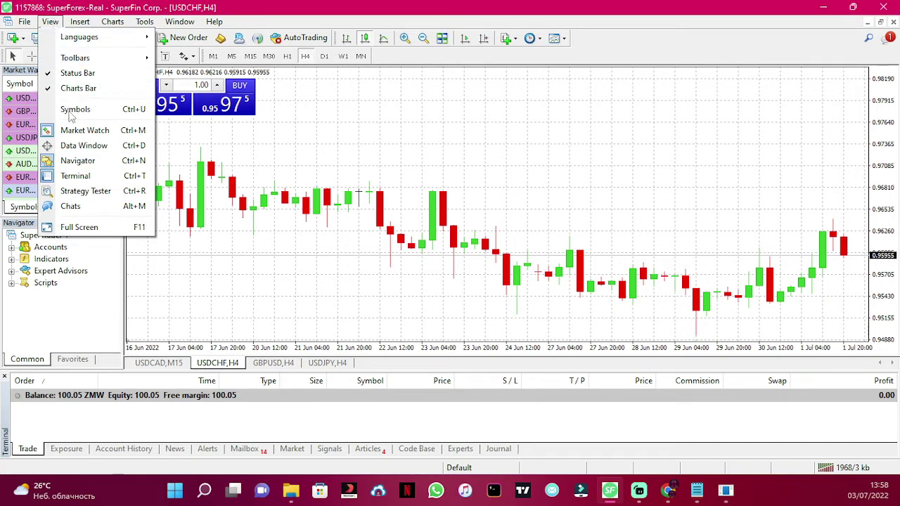
mouse_move(93, 60)
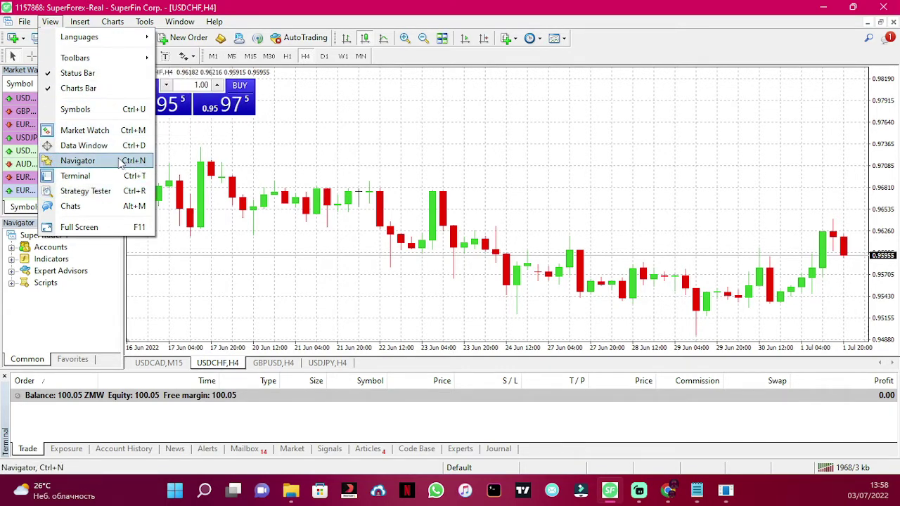
left_click(94, 229)
left_click_drag(222, 175, 319, 179)
key("F11")
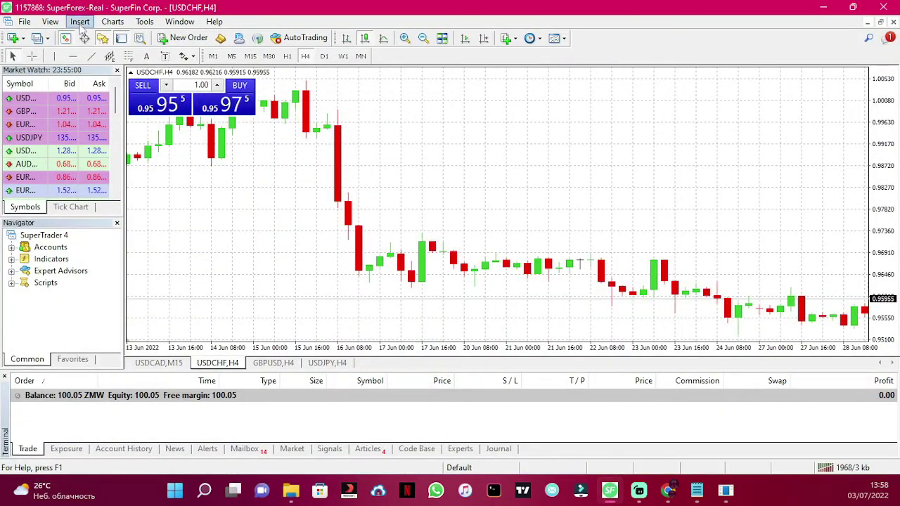
- Display the USDCHF prices as a line chart and switch back to candlesticks
left_click_drag(691, 187, 426, 161)
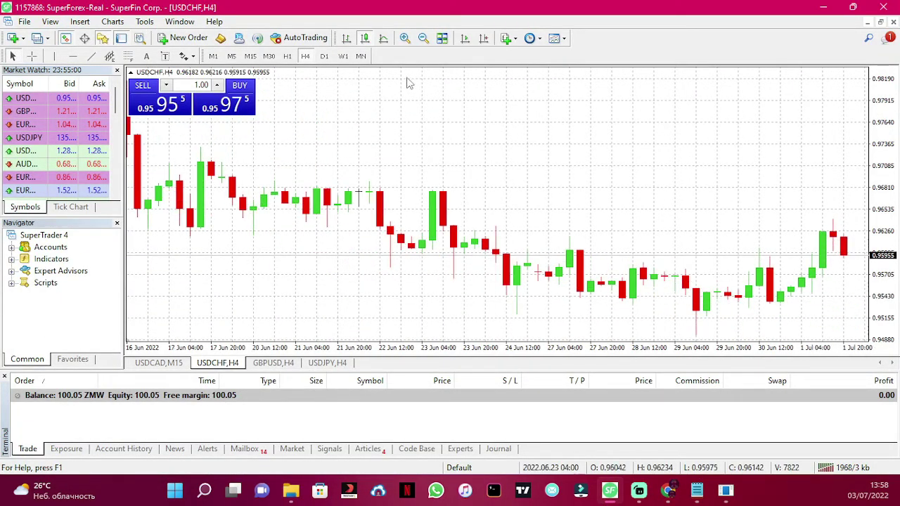
left_click(383, 38)
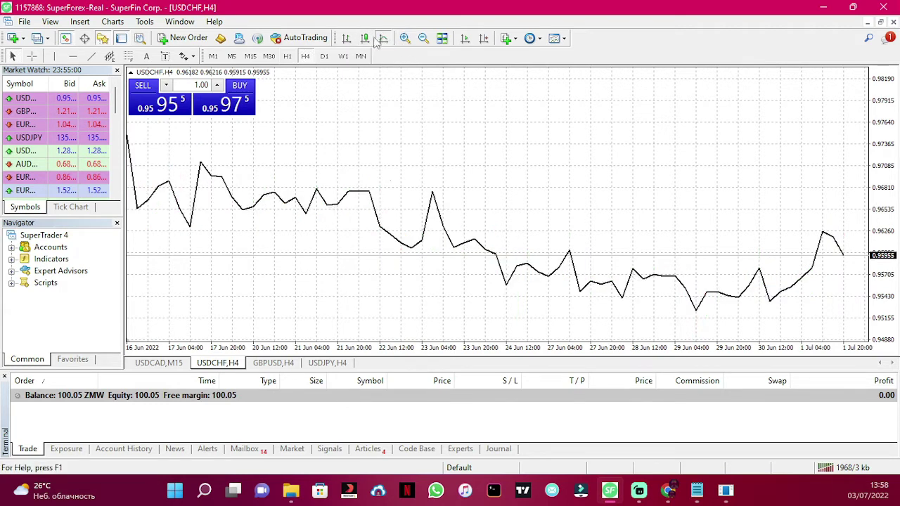
left_click(365, 38)
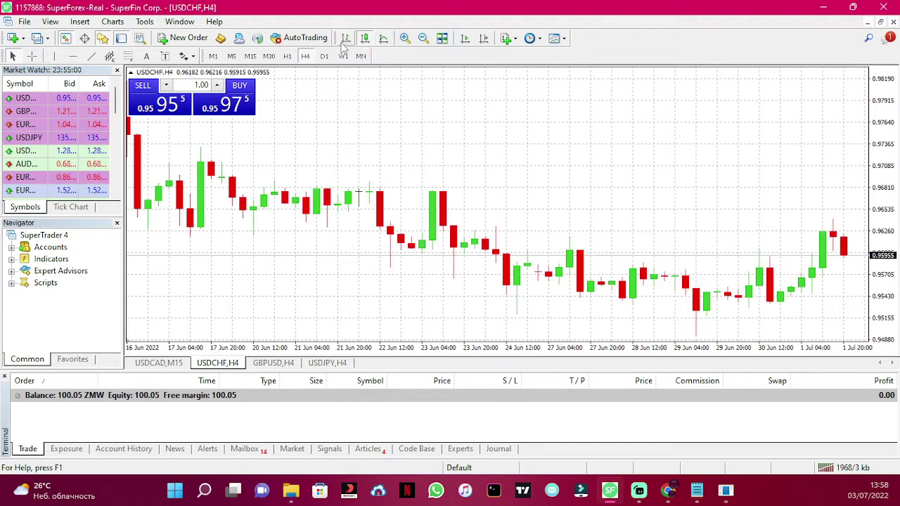
- Insert a vertical line on the USDCHF chart at 2022.06.24 04:00
left_click(80, 22)
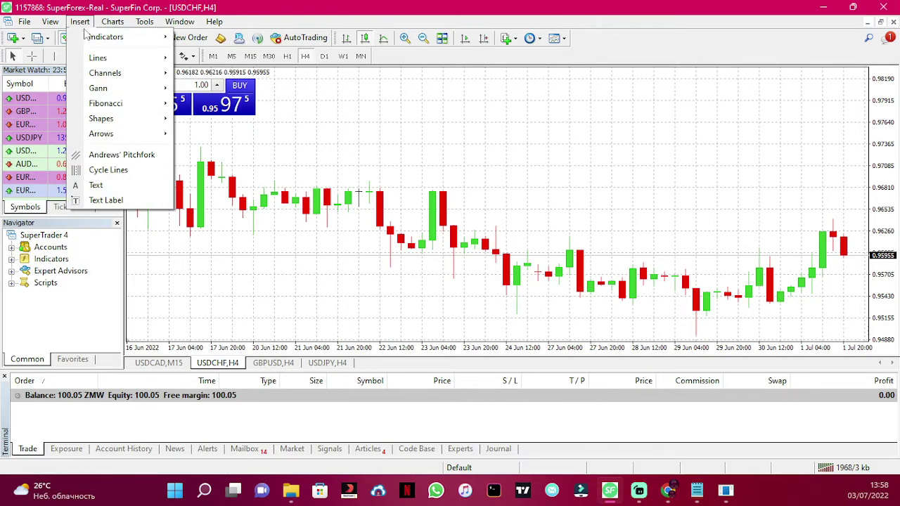
mouse_move(129, 42)
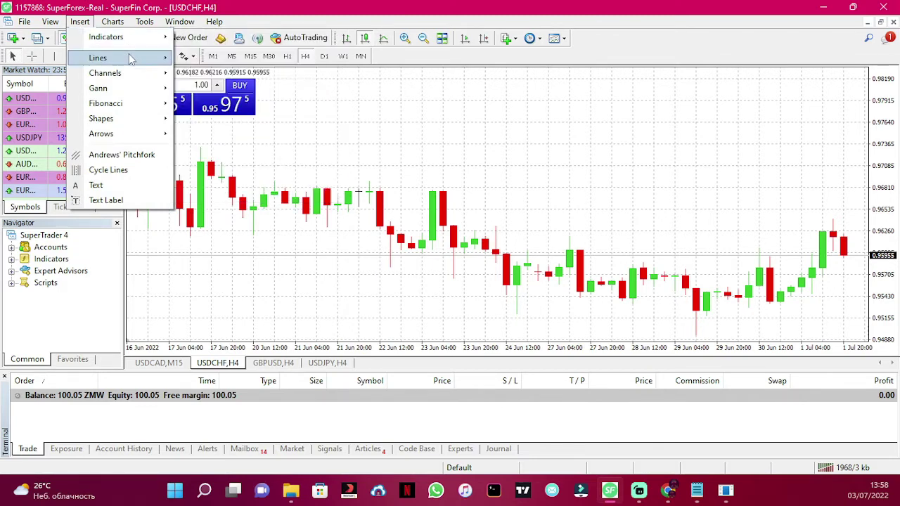
mouse_move(130, 59)
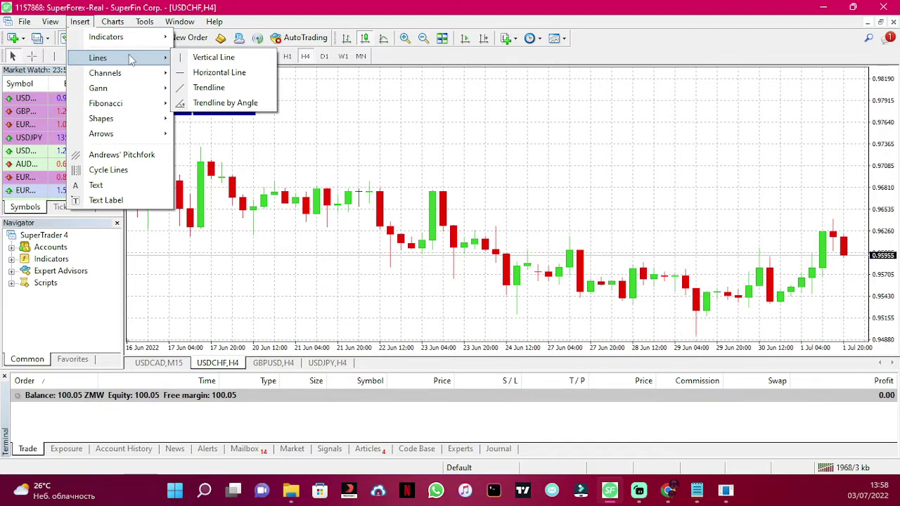
left_click(211, 58)
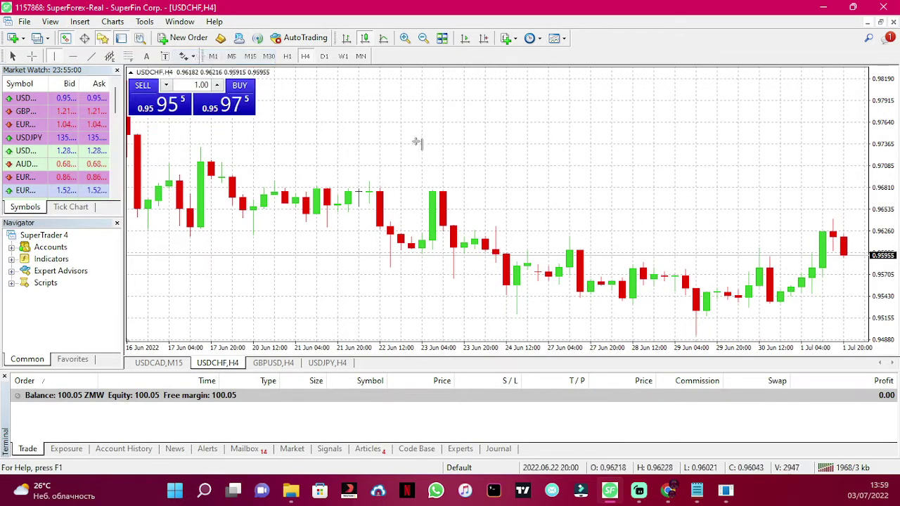
left_click(483, 126)
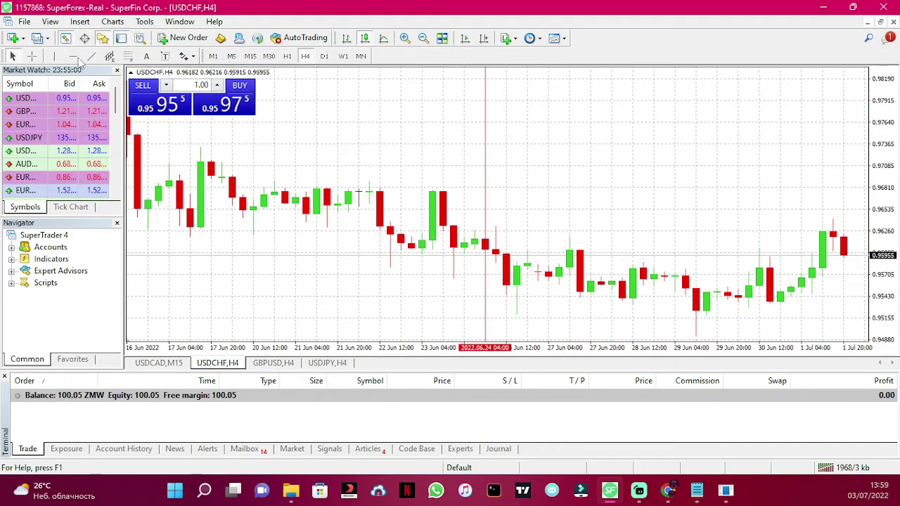
- Draw a flat rectangle from the 23 June high across to about 1 July, between about 0.9655 and 0.9675
left_click(79, 22)
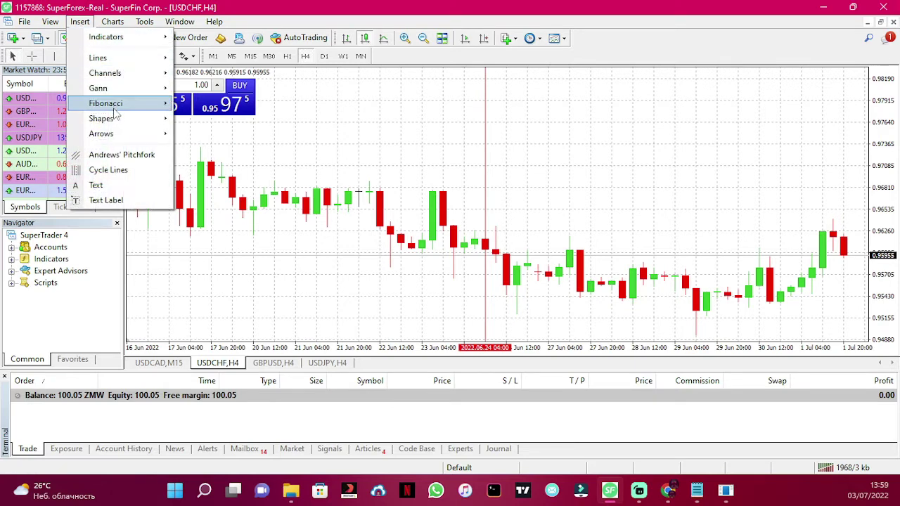
mouse_move(124, 126)
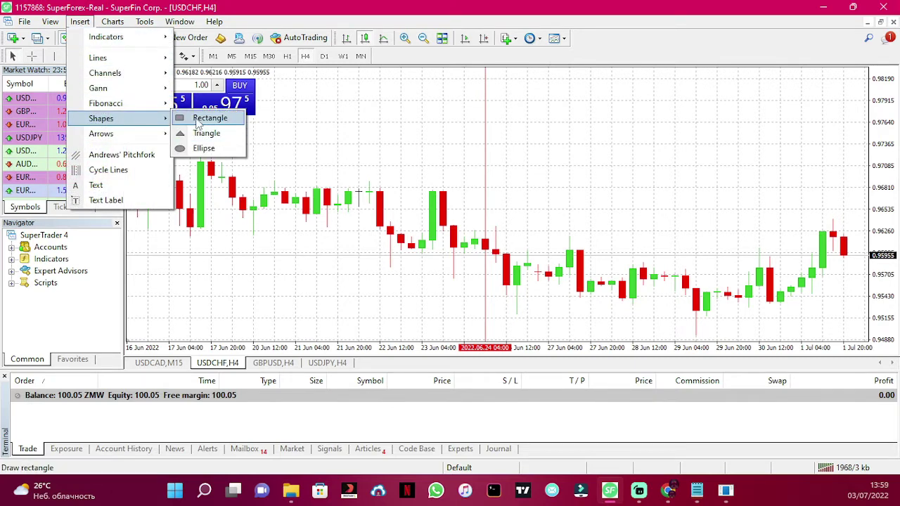
left_click(204, 114)
left_click_drag(433, 184, 790, 209)
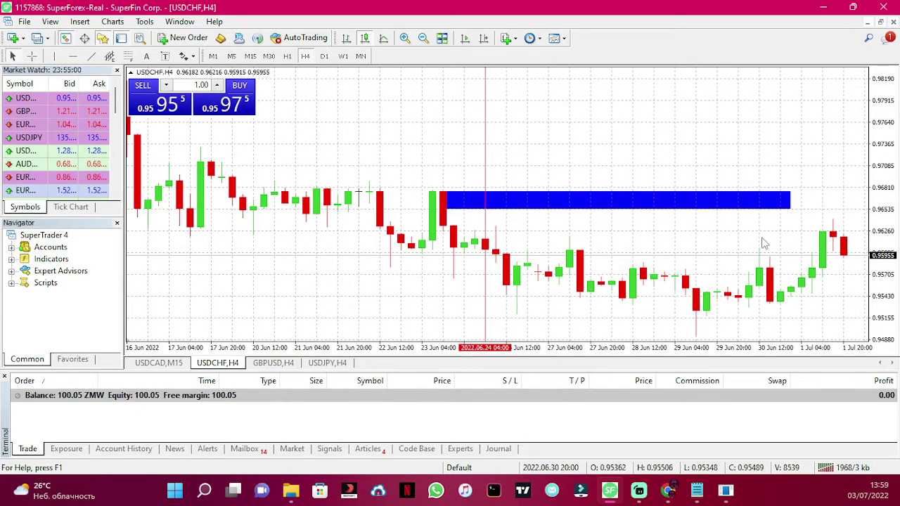
- Insert the text "buy now" on the USDCHF chart just above the start of the blue rectangle, at about 2022.06.23 16:00
left_click(79, 21)
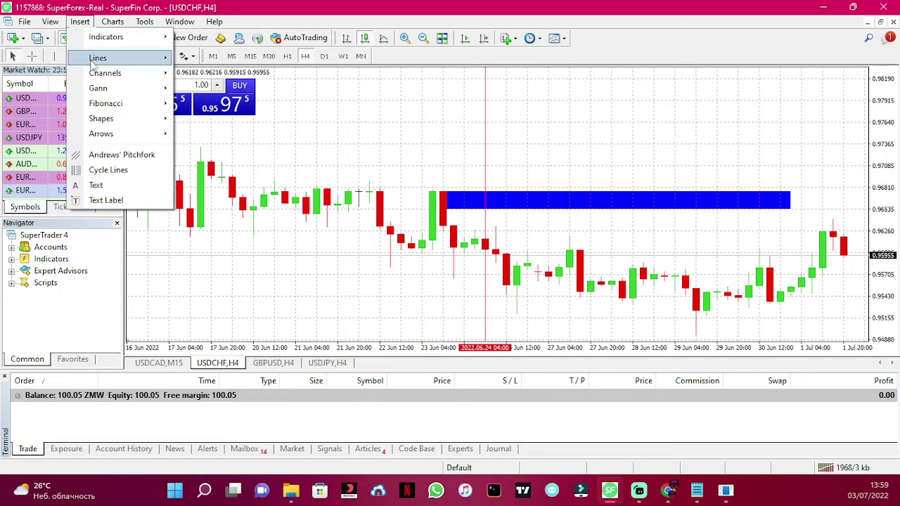
left_click(106, 185)
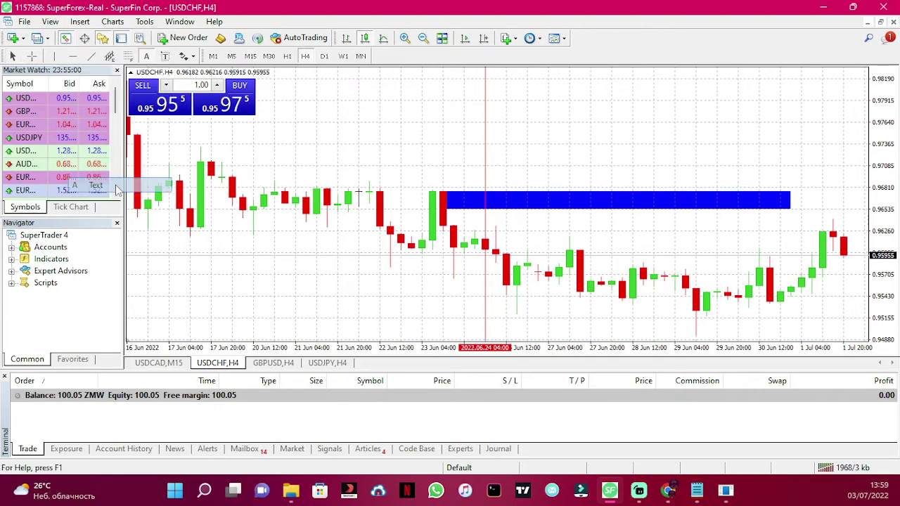
left_click(456, 177)
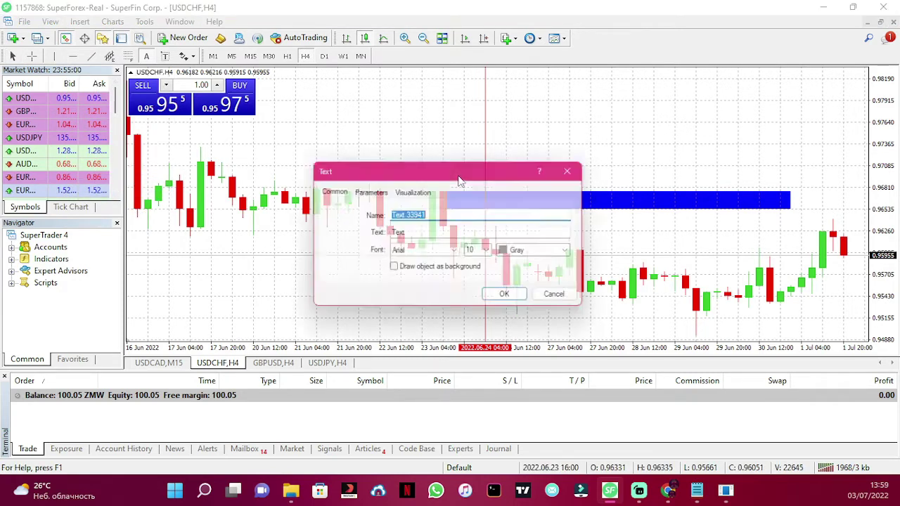
key("Tab")
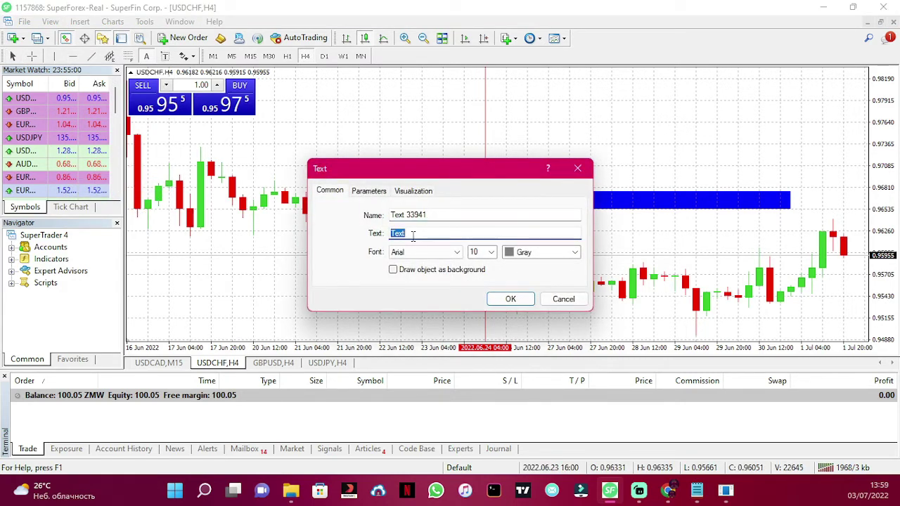
type("buy now")
left_click(510, 299)
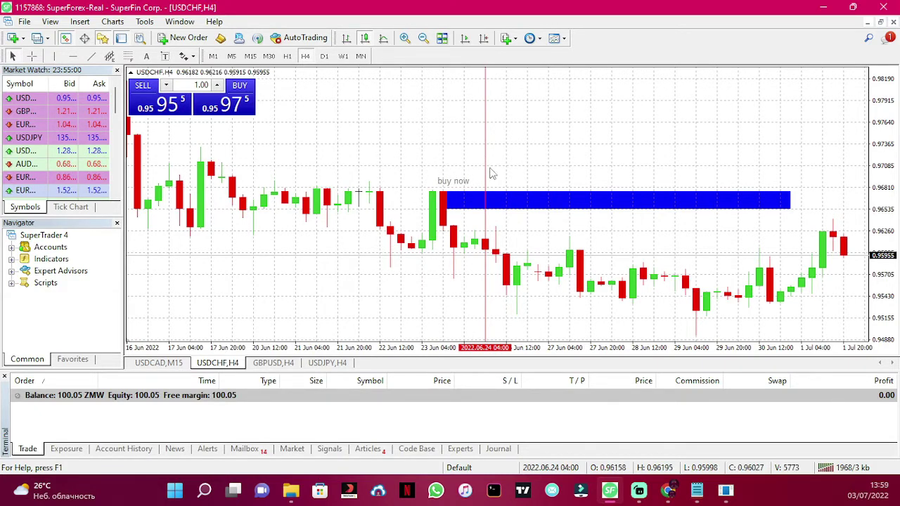
right_click(502, 203)
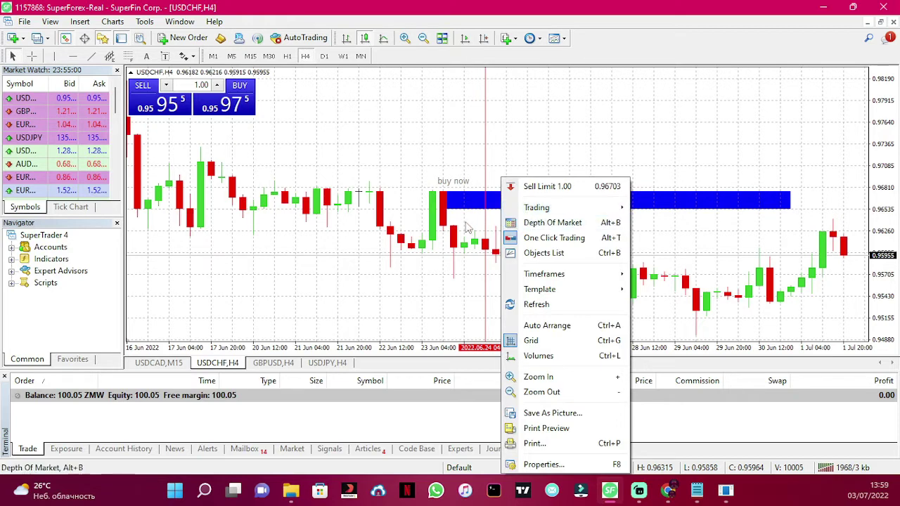
left_click(492, 218)
right_click(500, 204)
left_click(479, 207)
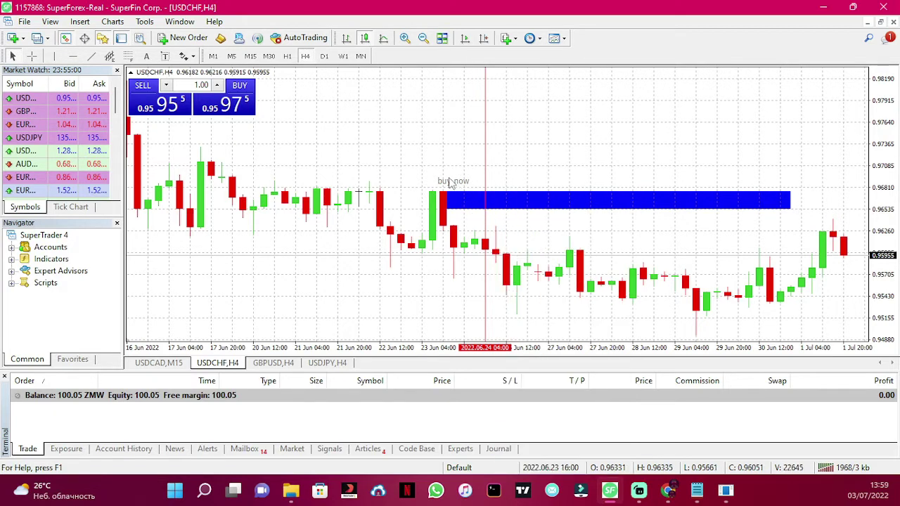
right_click(451, 180)
left_click(445, 194)
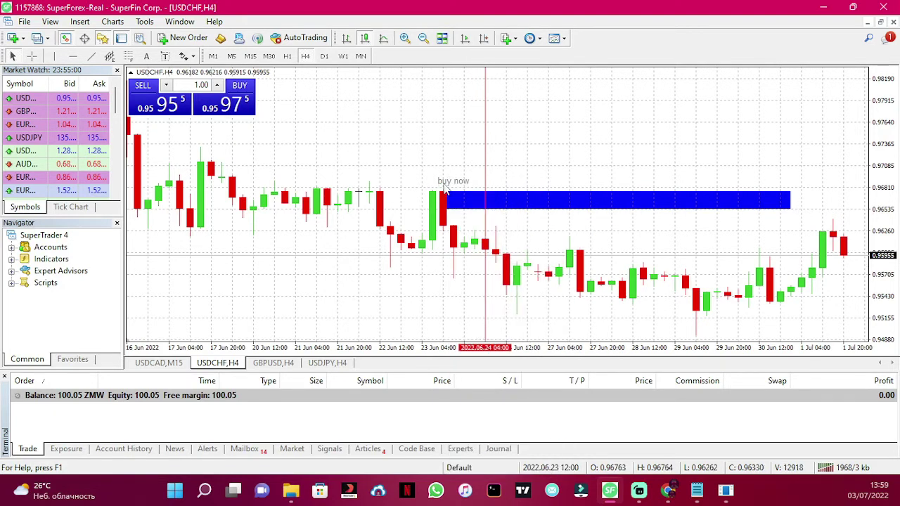
right_click(451, 182)
left_click(390, 180)
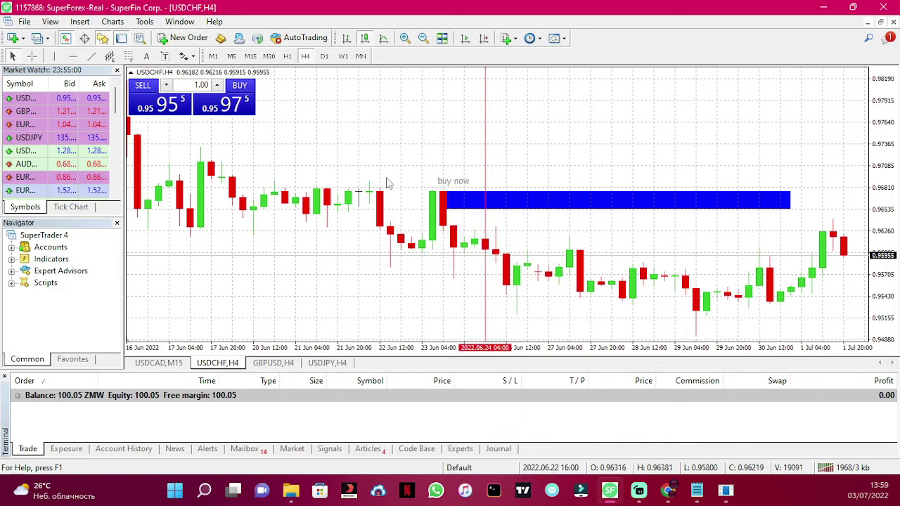
right_click(526, 199)
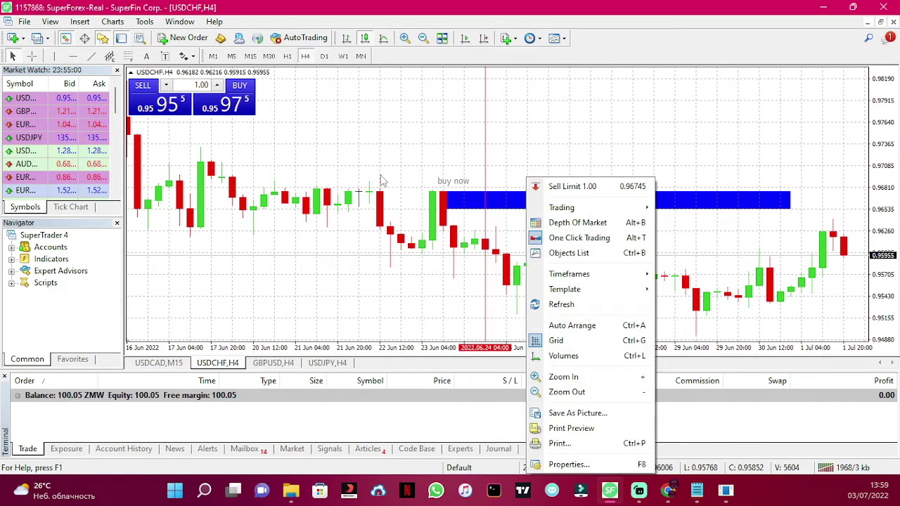
left_click(428, 139)
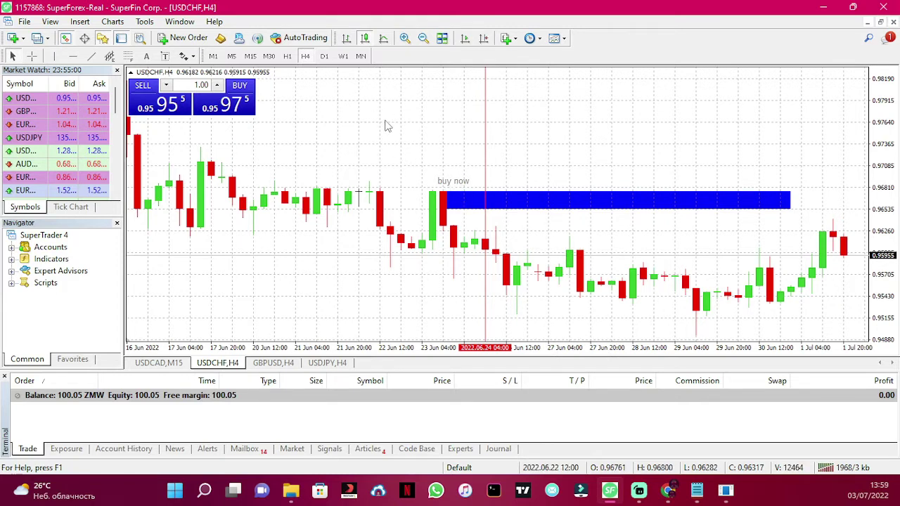
- Delete the vertical line, the rectangle and the "buy now" text from the USDCHF chart using its objects list
right_click(427, 112)
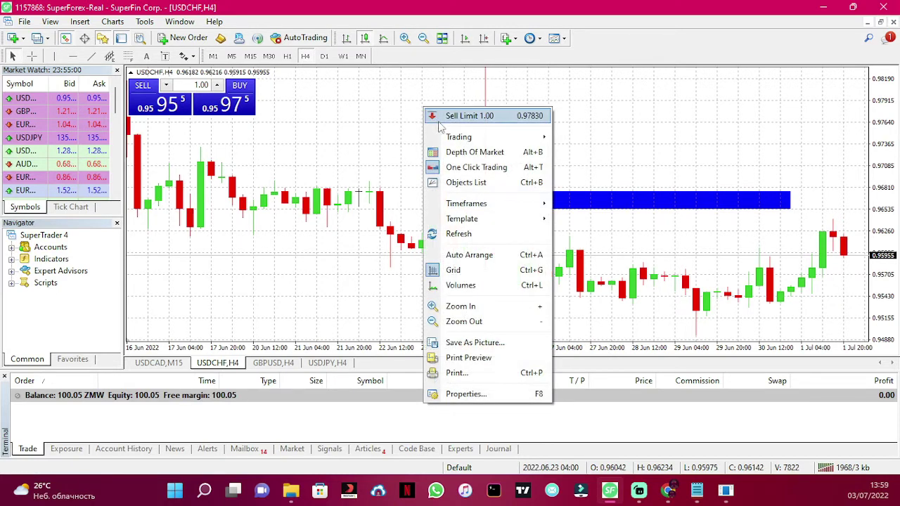
left_click(476, 184)
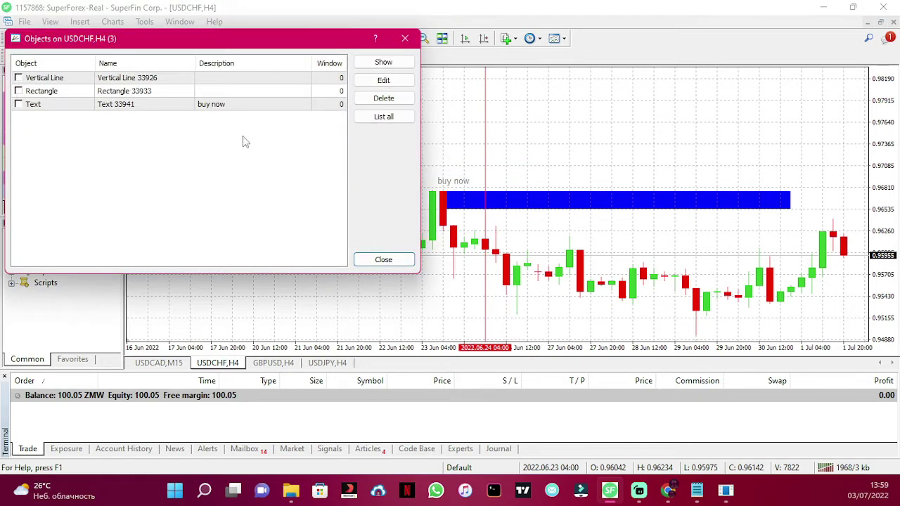
left_click(19, 78)
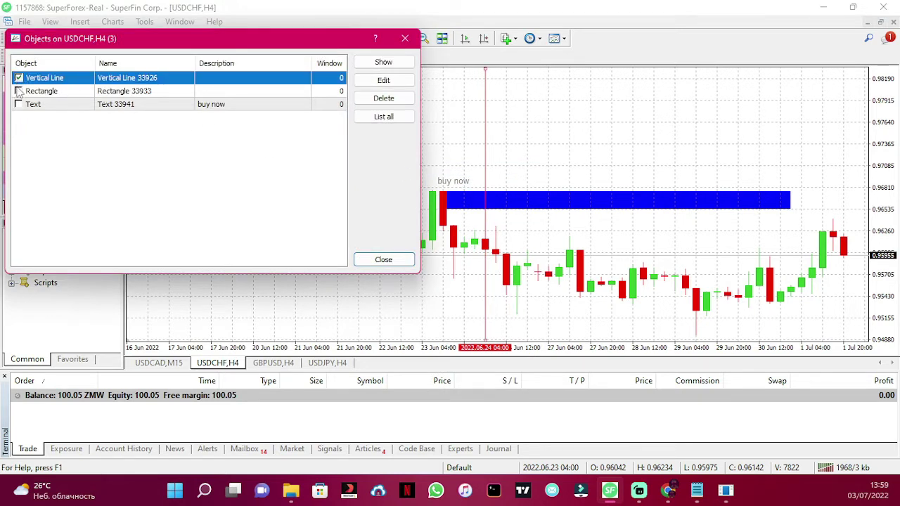
left_click(18, 90)
left_click(19, 104)
left_click(383, 99)
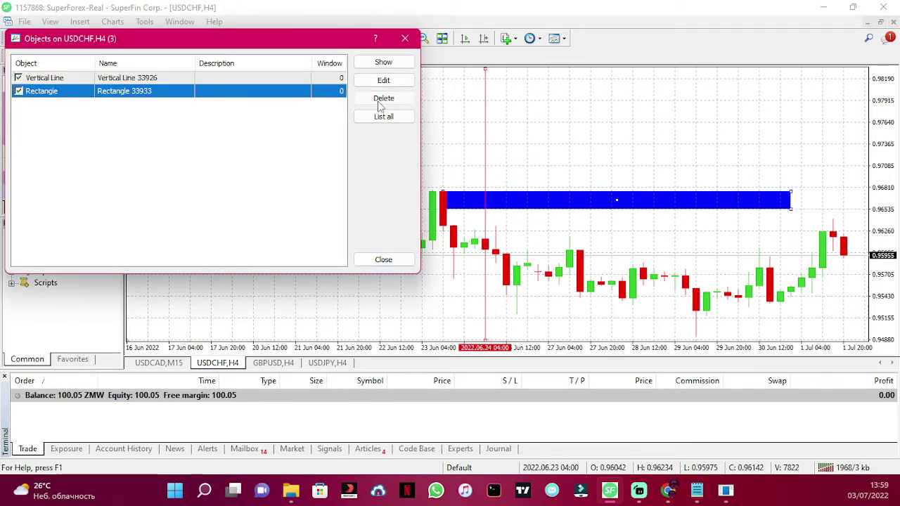
left_click(384, 97)
left_click(384, 98)
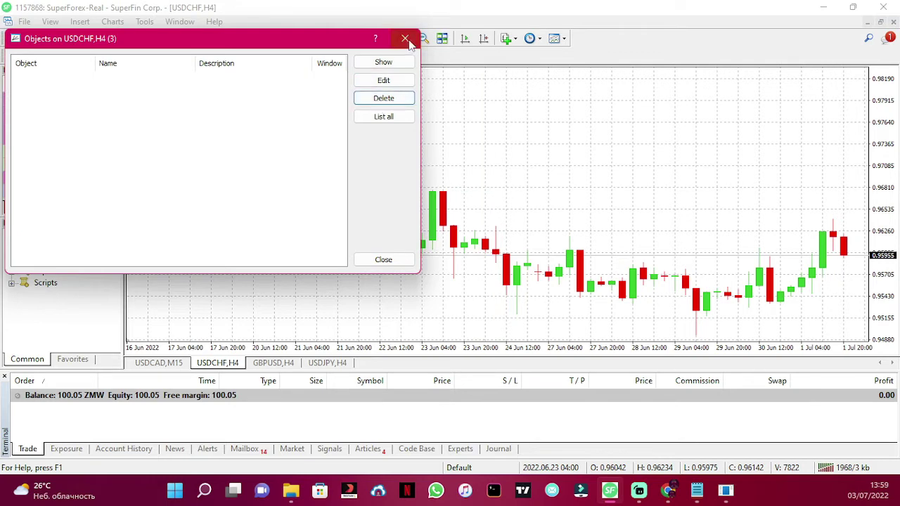
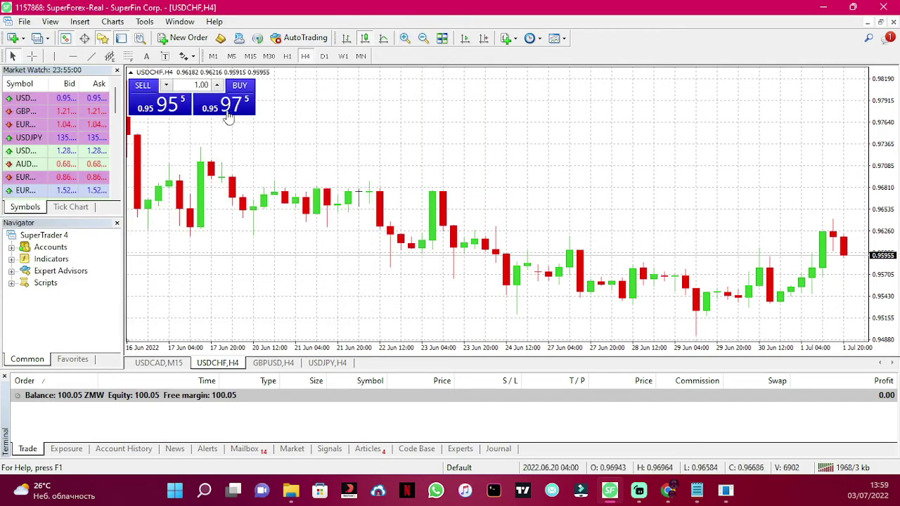
- Zoom the USDCHF chart in and out and look at its price history back to January 2021
left_click(113, 21)
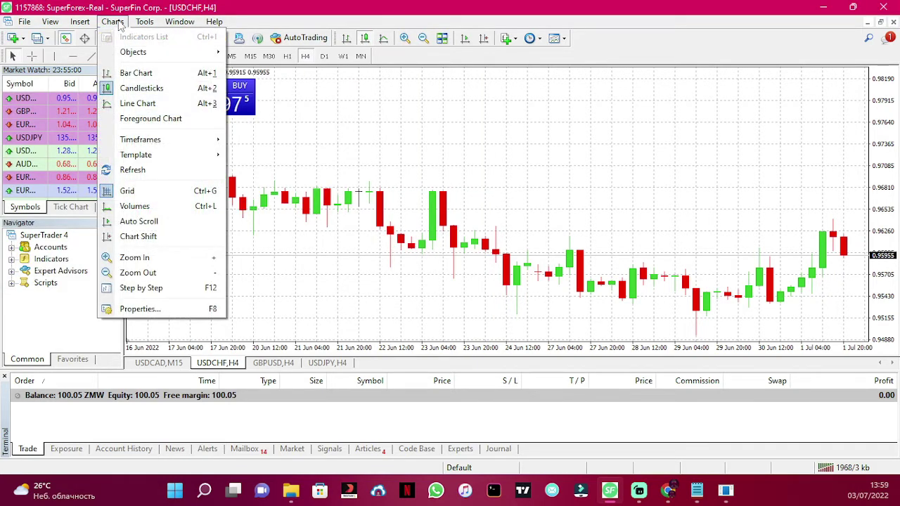
mouse_move(225, 144)
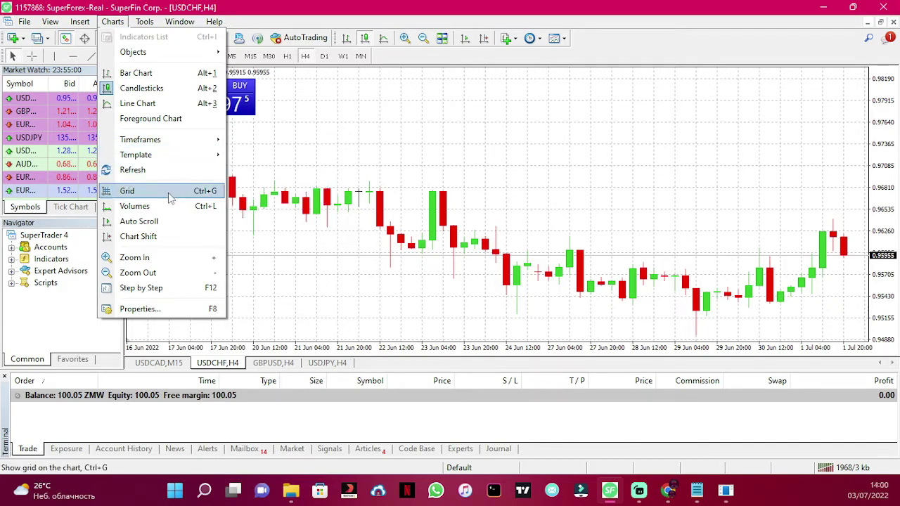
left_click(154, 260)
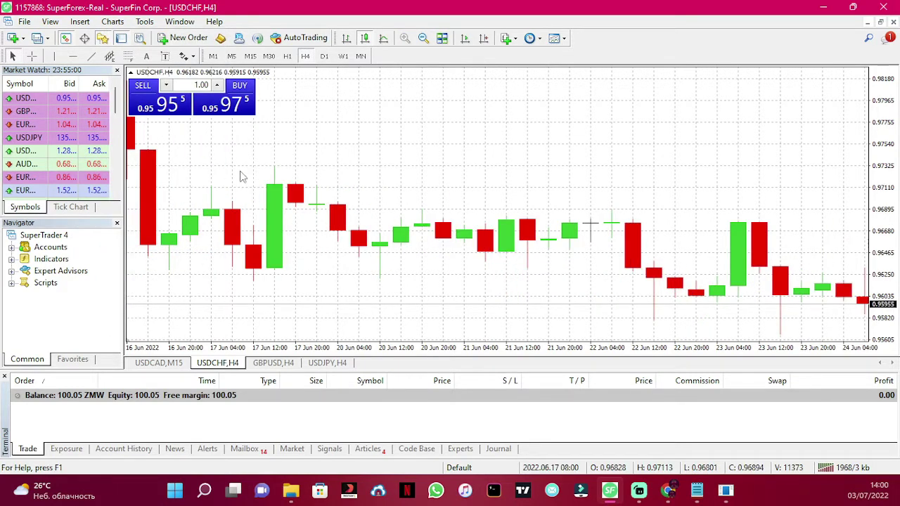
left_click(424, 38)
left_click(424, 39)
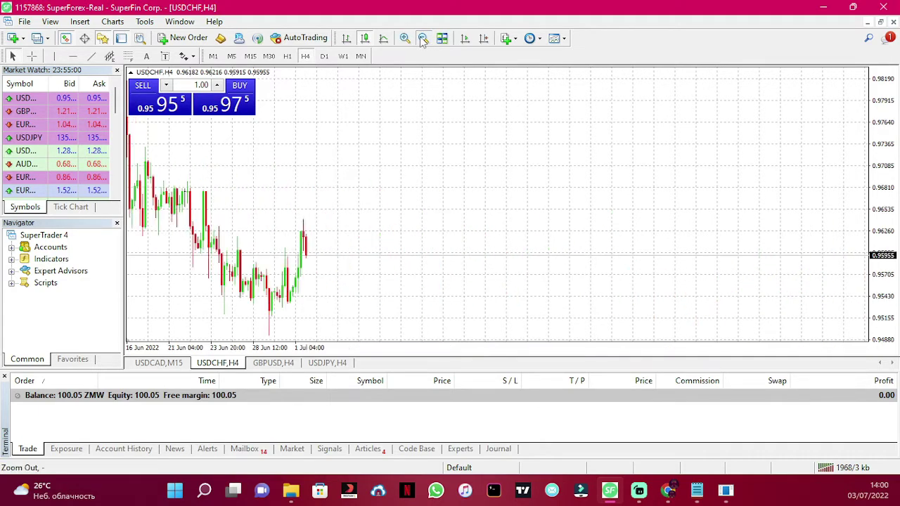
left_click_drag(361, 157, 593, 181)
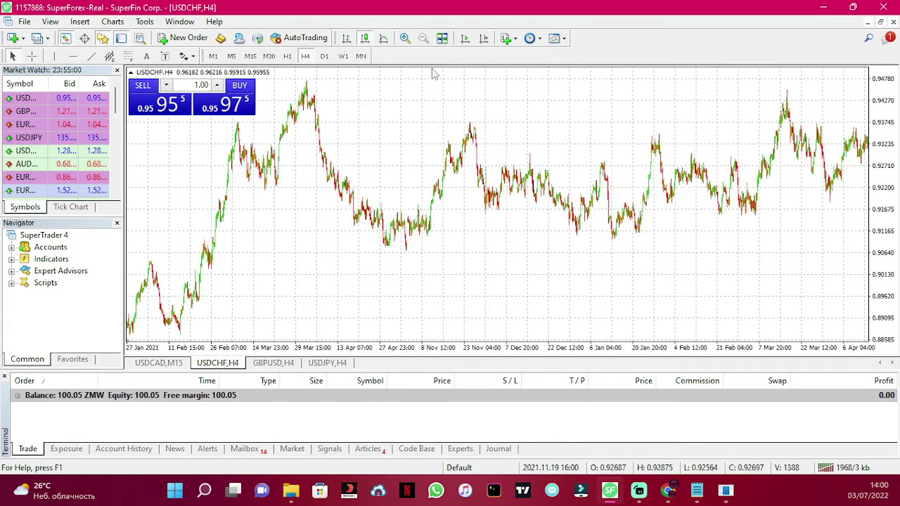
left_click(405, 38)
left_click(405, 39)
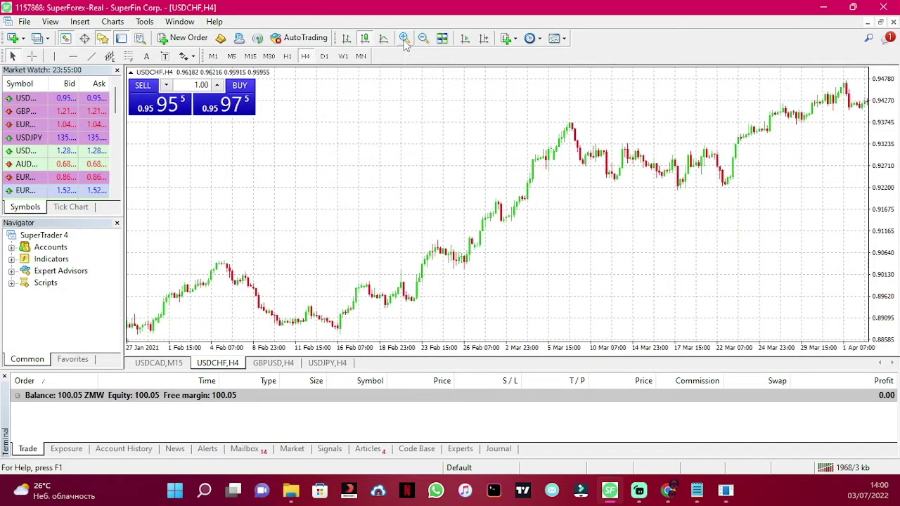
left_click(405, 39)
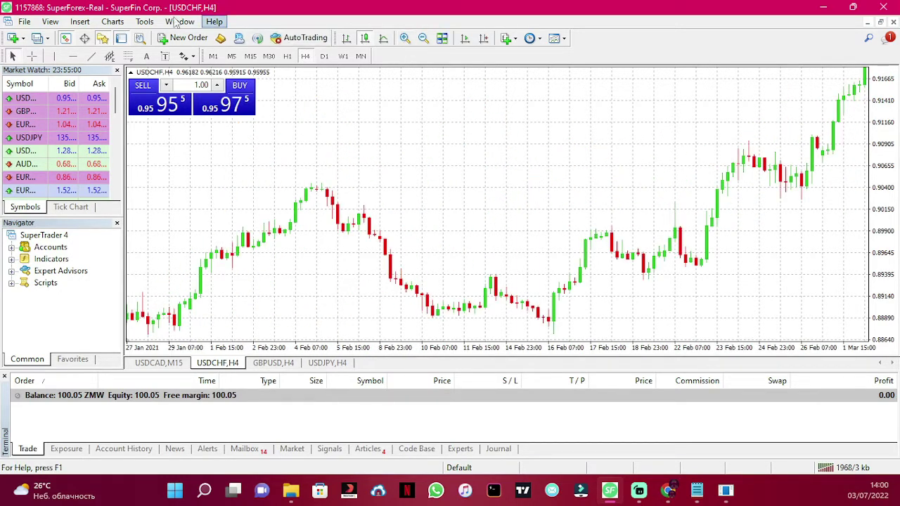
- Look through the available trading tools, window arrangement commands and help resources
left_click(145, 22)
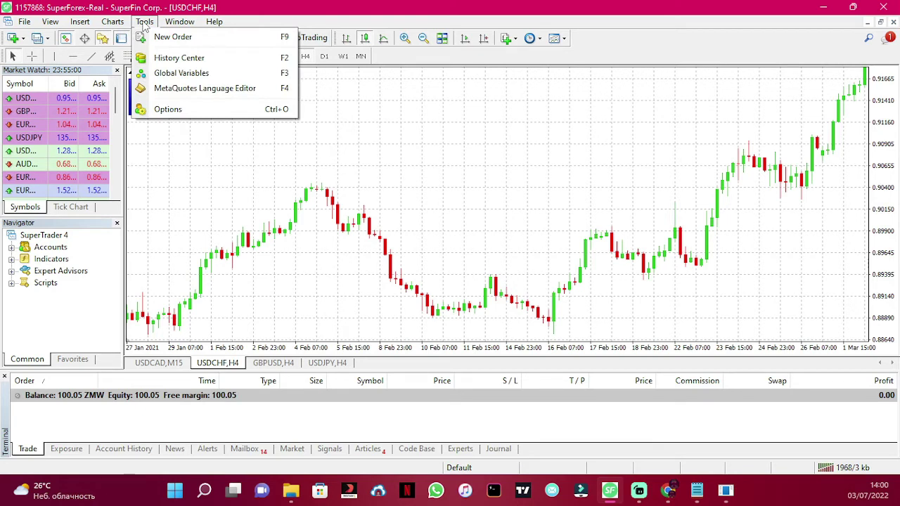
left_click(330, 134)
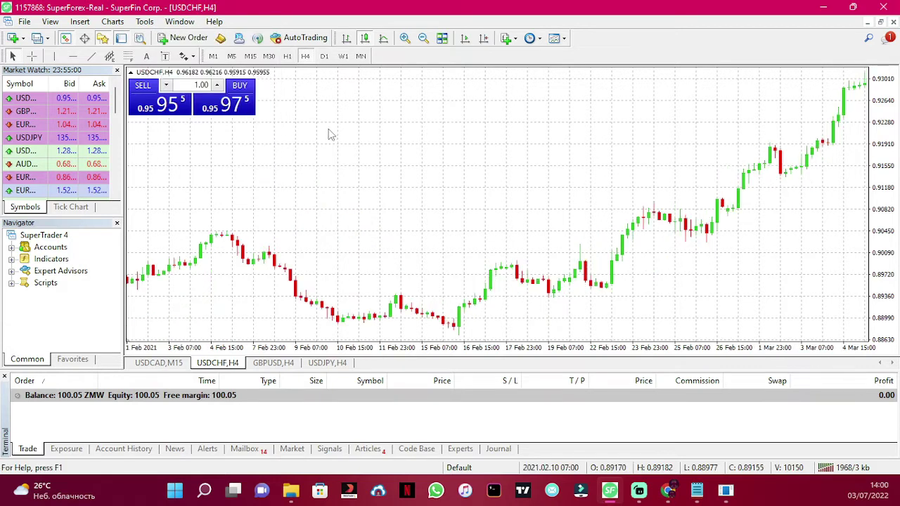
left_click(168, 24)
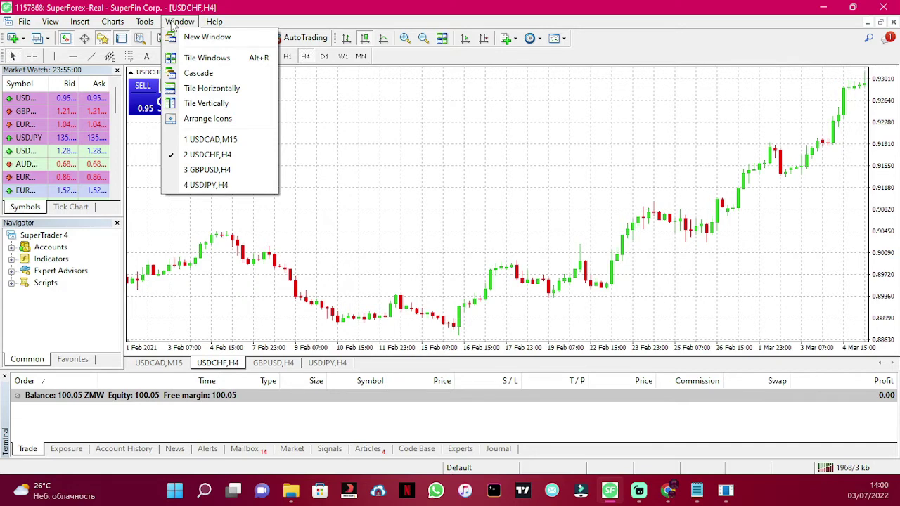
mouse_move(215, 21)
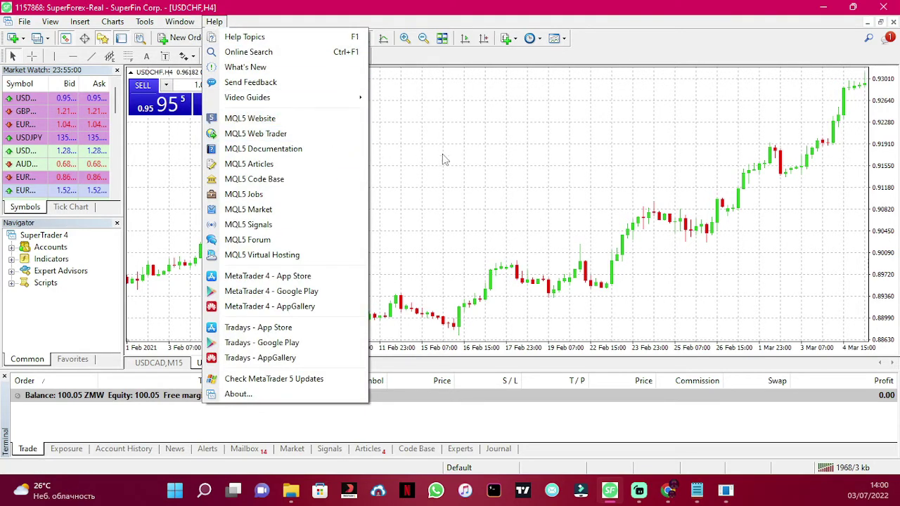
left_click(382, 232)
scroll(360, 204, "up", 3)
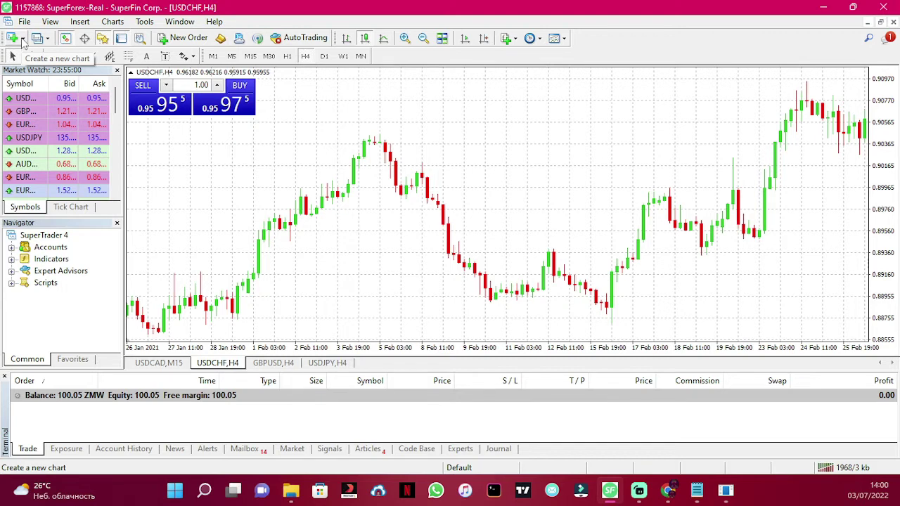
- Look through the symbols offered for a new chart and the list of chart profiles
left_click(13, 38)
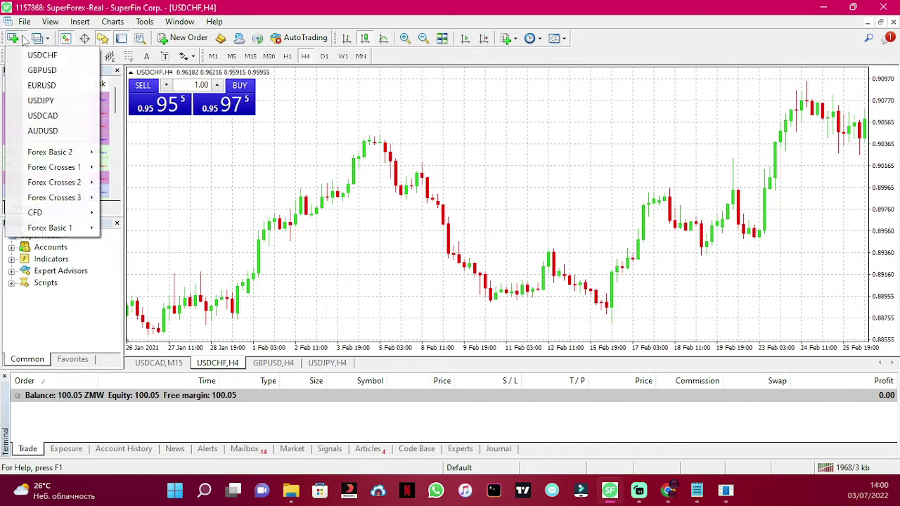
mouse_move(77, 167)
left_click(161, 166)
scroll(161, 166, "down", 3)
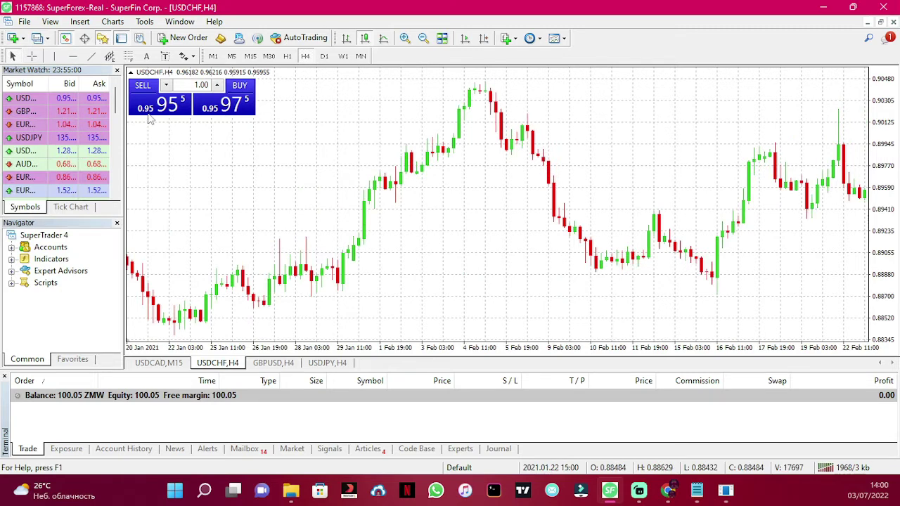
left_click(47, 40)
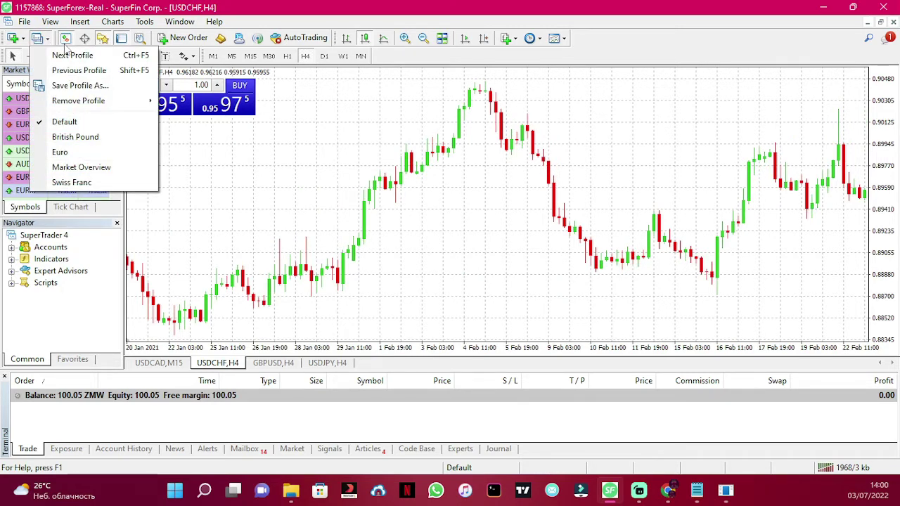
left_click(66, 40)
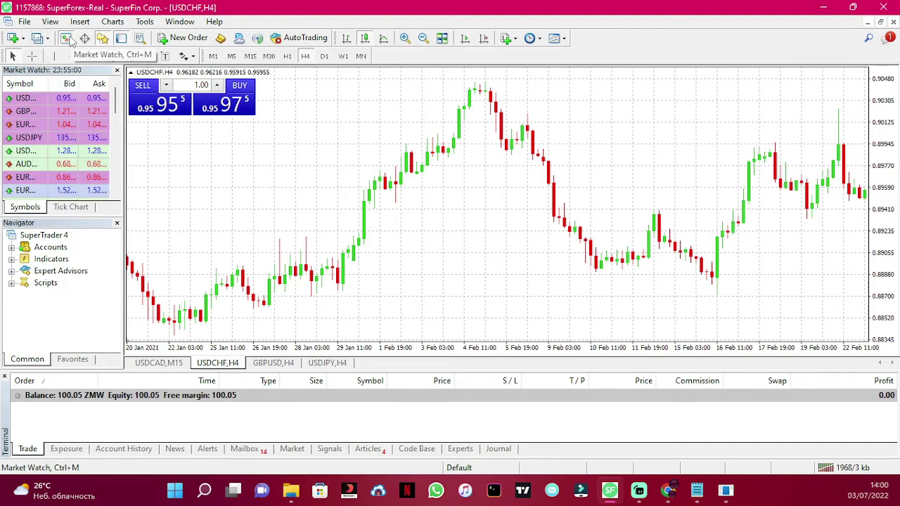
- Select the first symbol in the Market Watch and show the Data Window beside the USDCHF chart
left_click(27, 126)
left_click(39, 102)
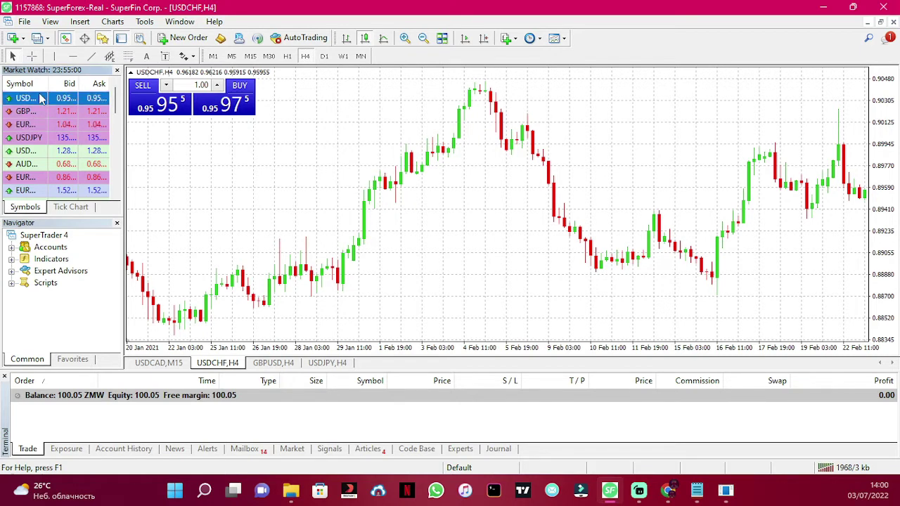
left_click(83, 38)
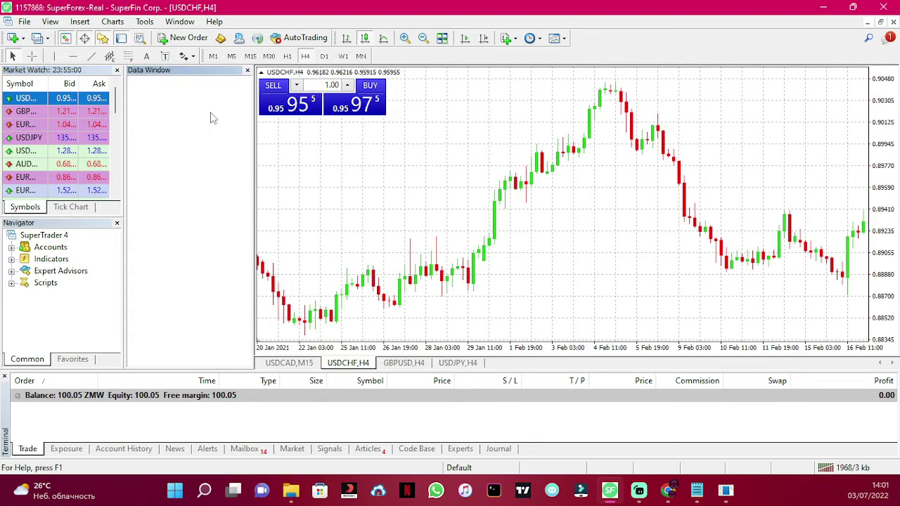
- Close the Data Window, and hide the Navigator and show it again
left_click(247, 70)
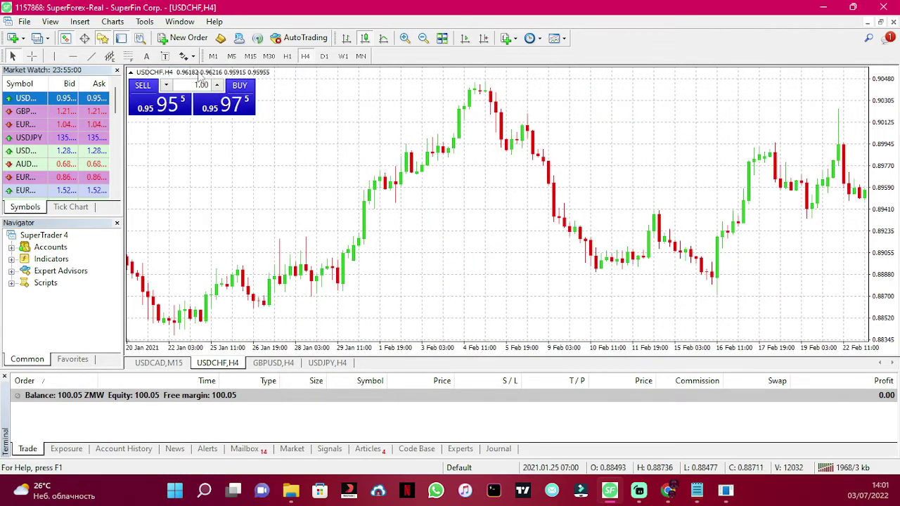
left_click(102, 38)
left_click(104, 39)
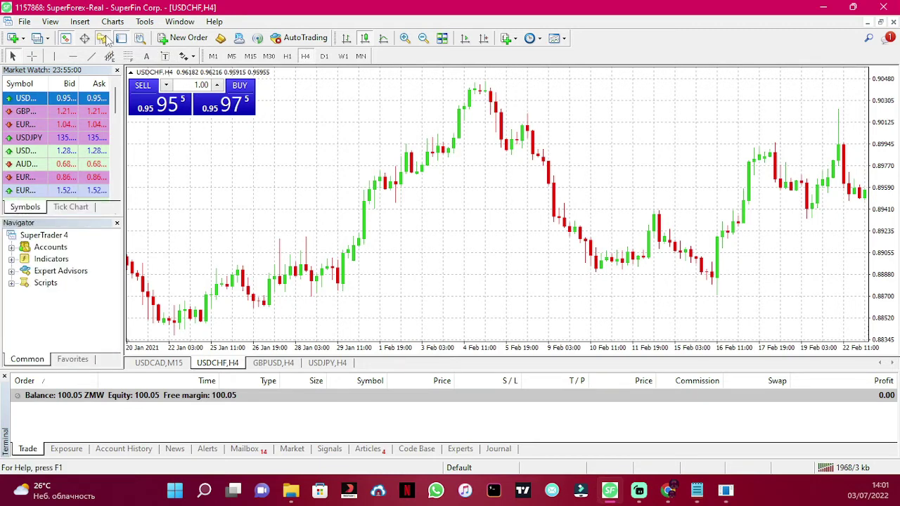
left_click(104, 39)
left_click(103, 39)
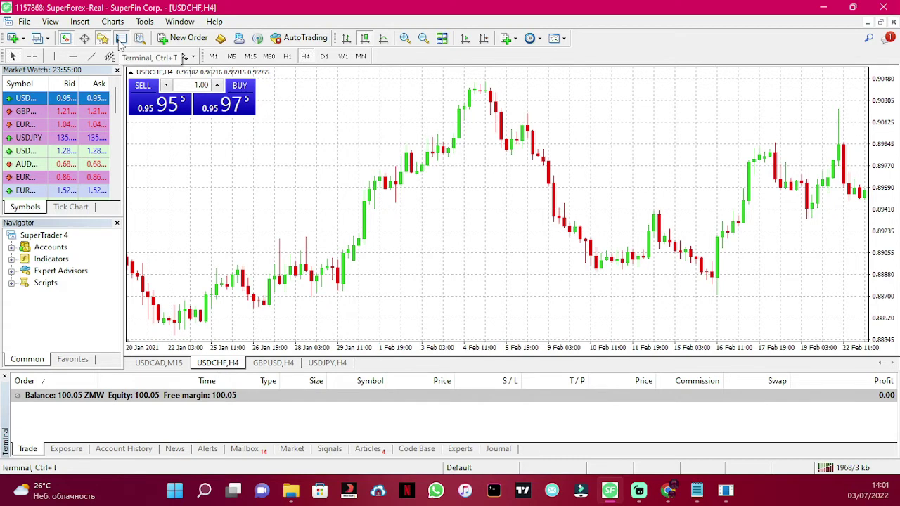
- Hide the Terminal panel with the account's trade information and show it again
left_click(120, 38)
left_click(120, 38)
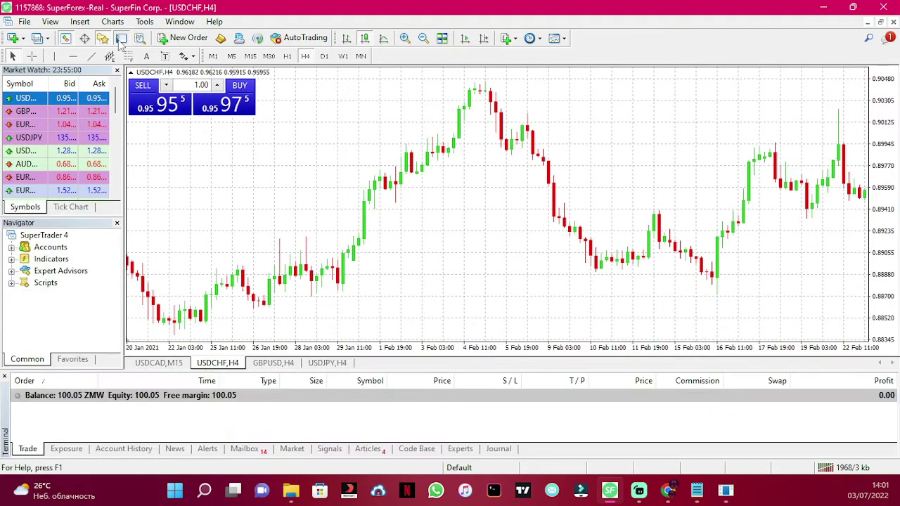
left_click(121, 39)
left_click(120, 39)
left_click(120, 39)
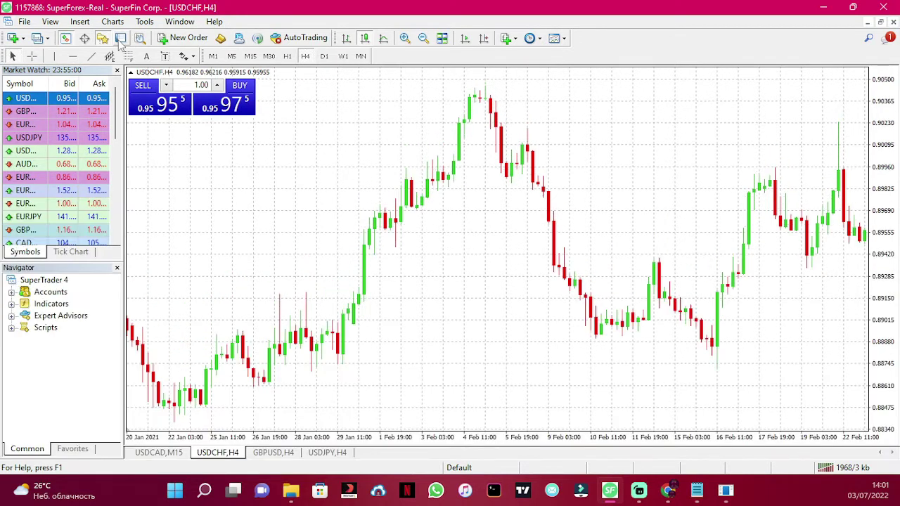
left_click(120, 39)
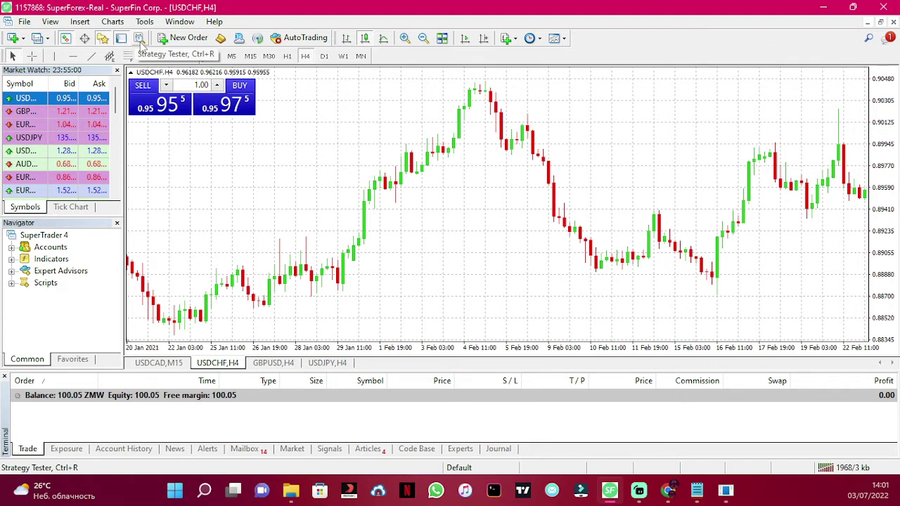
- Look through a new USDCHF order's settings, set its volume to 0.01, and close the order without placing it
left_click(188, 40)
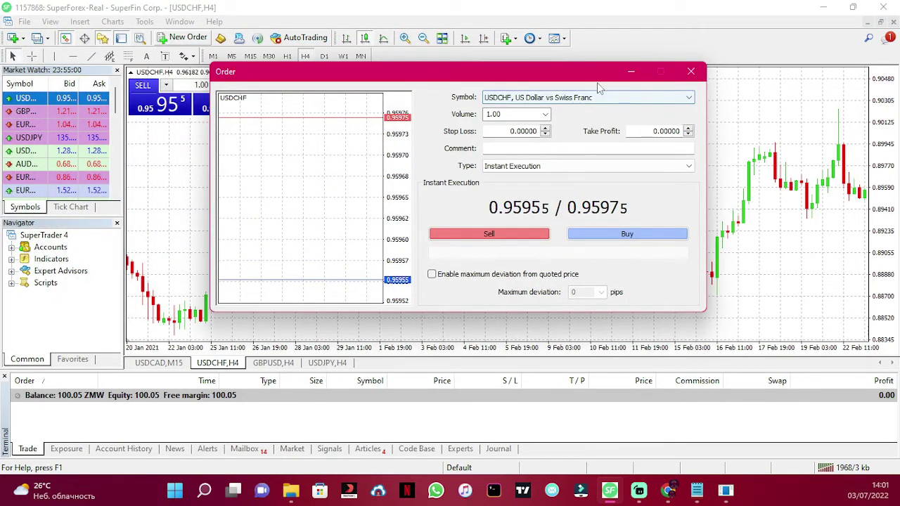
left_click(567, 102)
left_click(567, 102)
left_click(546, 115)
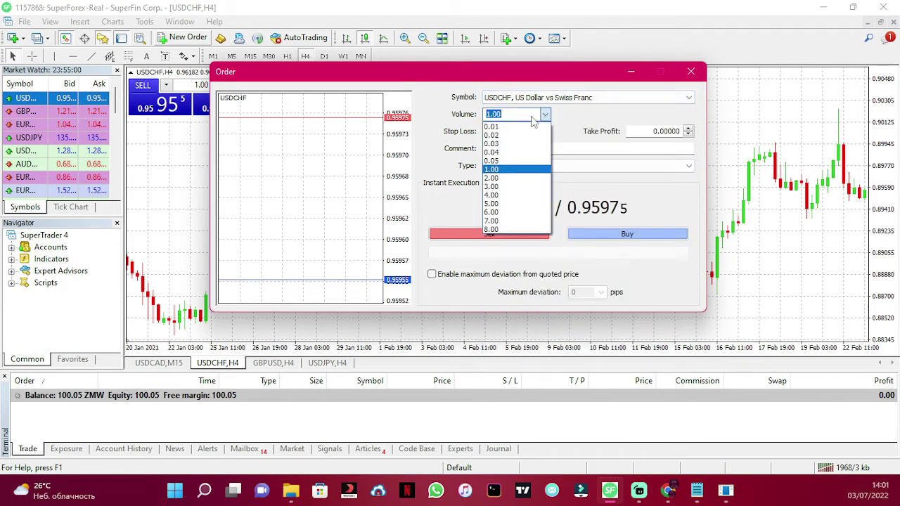
left_click(546, 123)
left_click(523, 132)
left_click(655, 132)
left_click(527, 167)
left_click(522, 178)
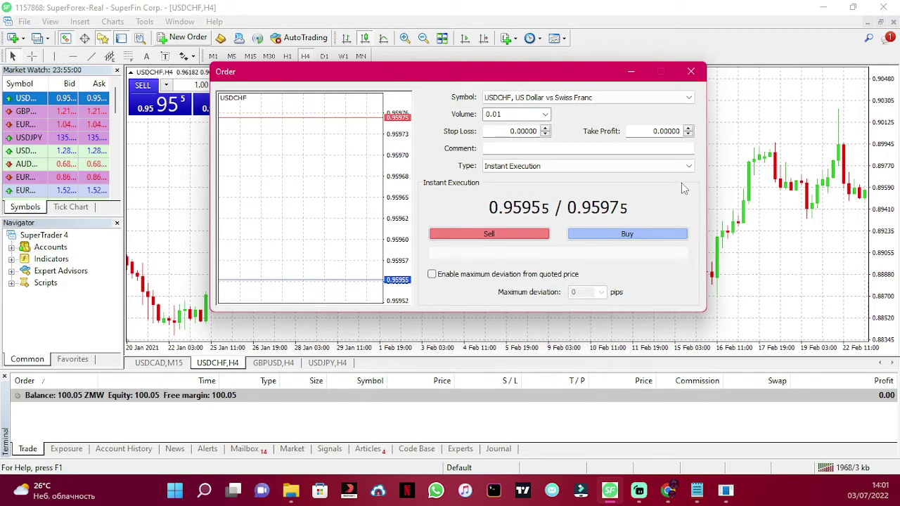
left_click(691, 72)
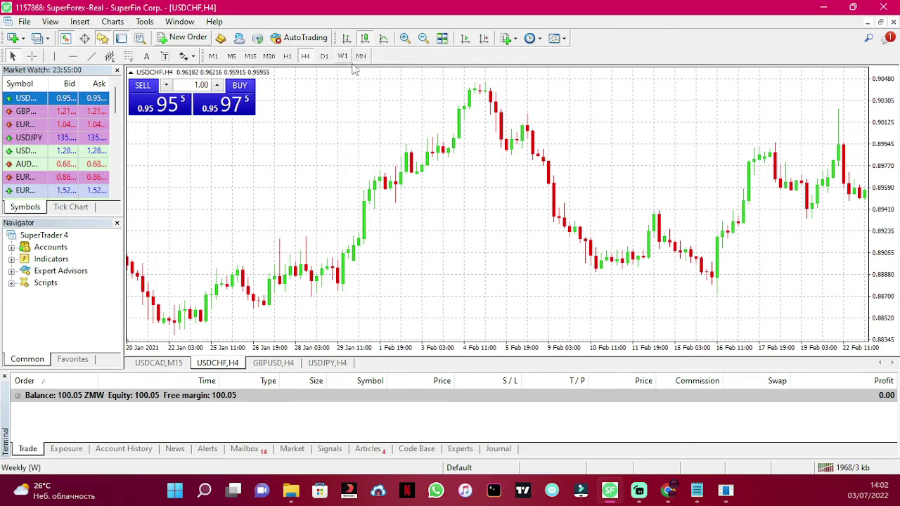
- Display the USDCHF chart as bars, candlesticks and a line, and return it to candlesticks
left_click(346, 38)
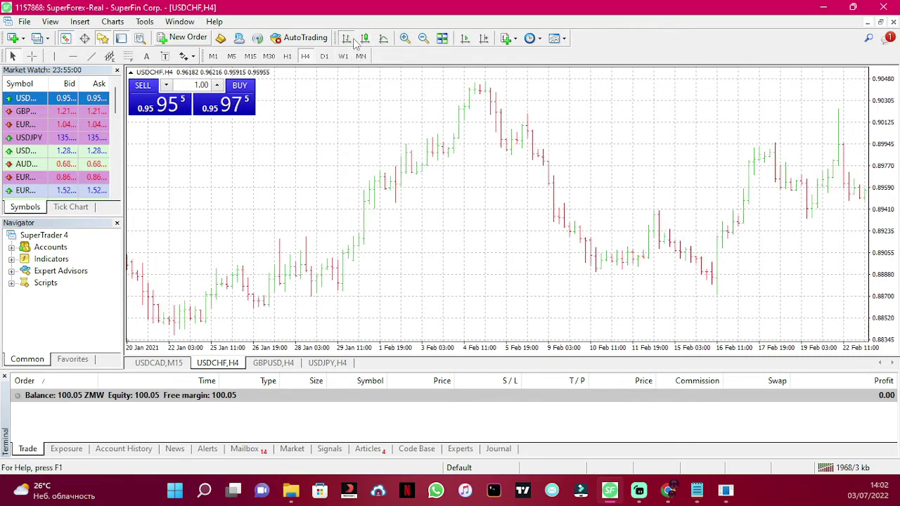
left_click(365, 38)
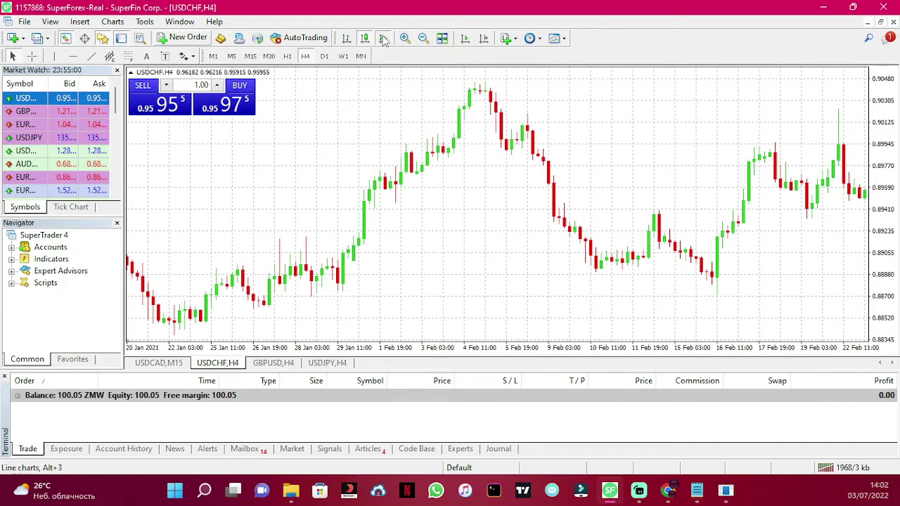
left_click(383, 38)
left_click(367, 39)
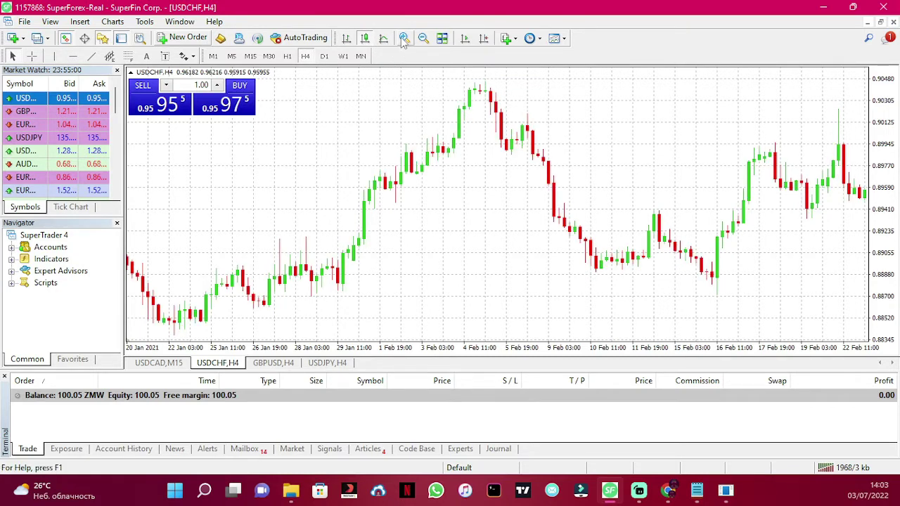
- Zoom the USDCHF,H4 chart in and out, and tile all open charts before maximizing it again
left_click(405, 38)
left_click(404, 39)
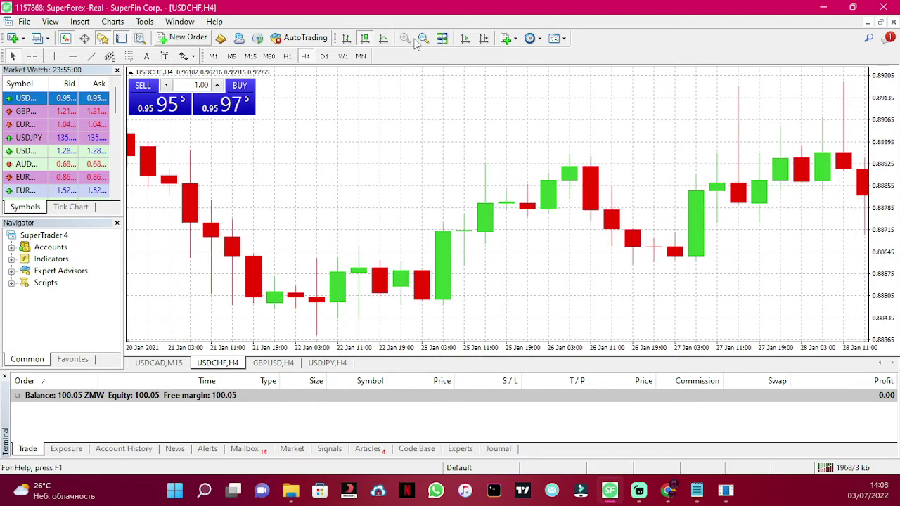
left_click(423, 39)
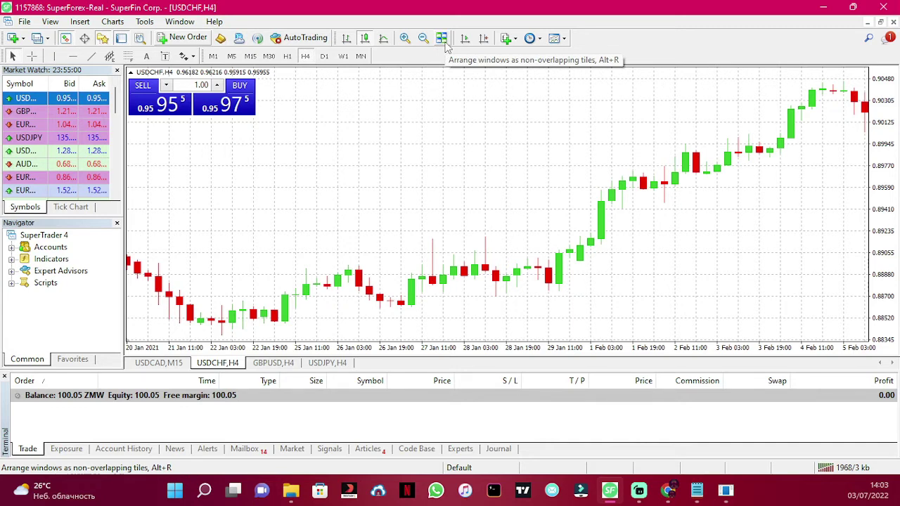
left_click(445, 45)
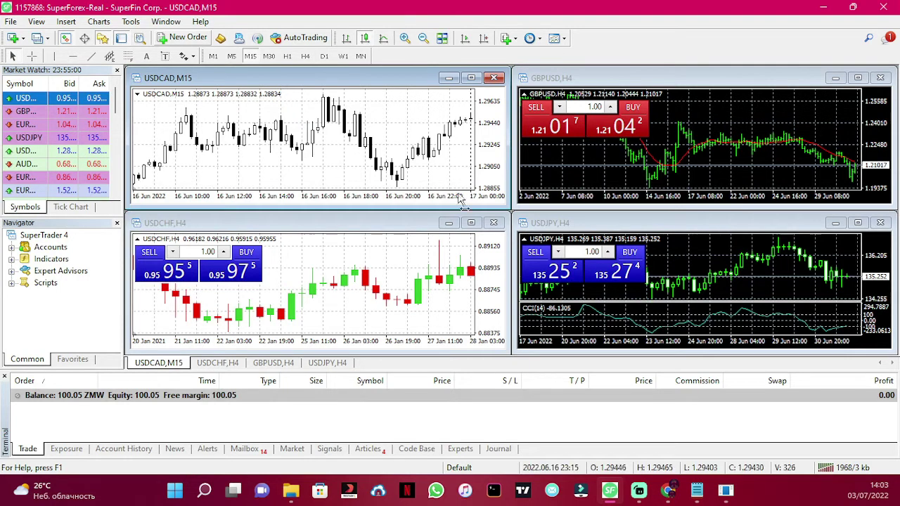
left_click(472, 223)
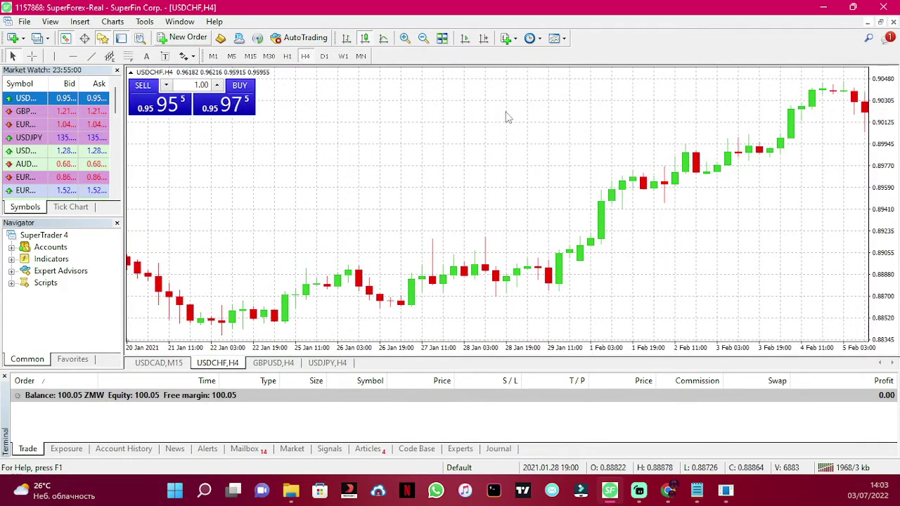
- Turn on auto scroll and chart shift for the USDCHF,H4 chart
left_click(461, 39)
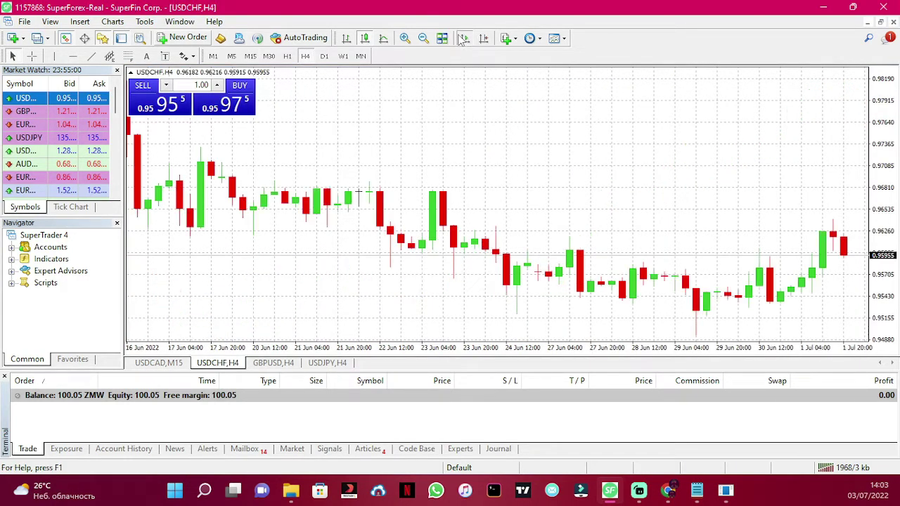
left_click(483, 39)
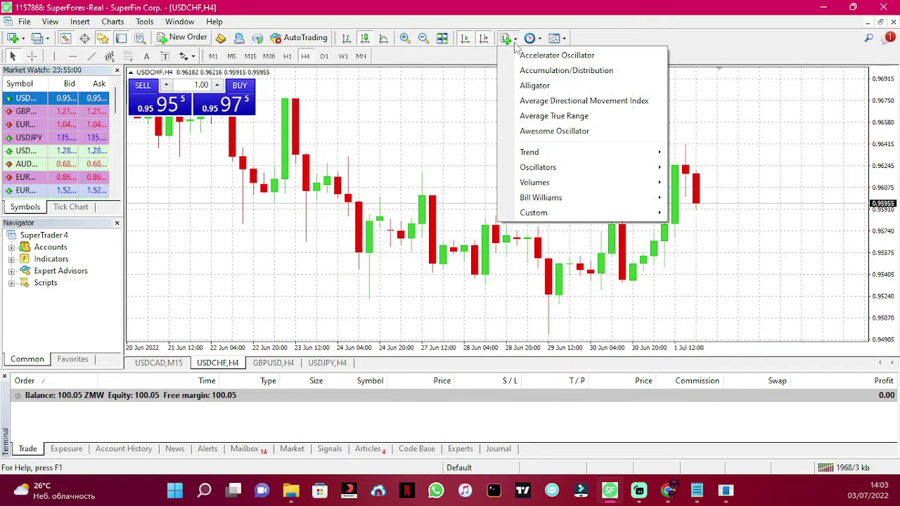
- Look through the list of indicators and the saved chart templates
left_click(458, 125)
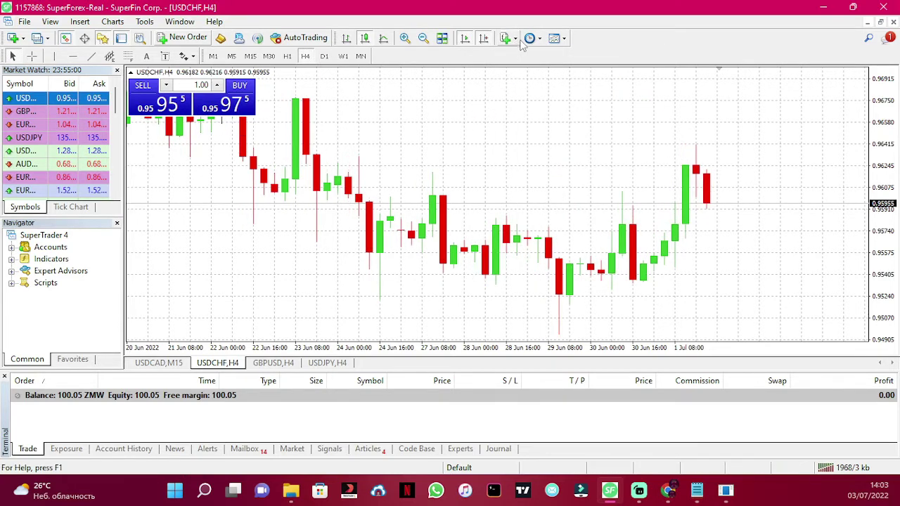
left_click(560, 43)
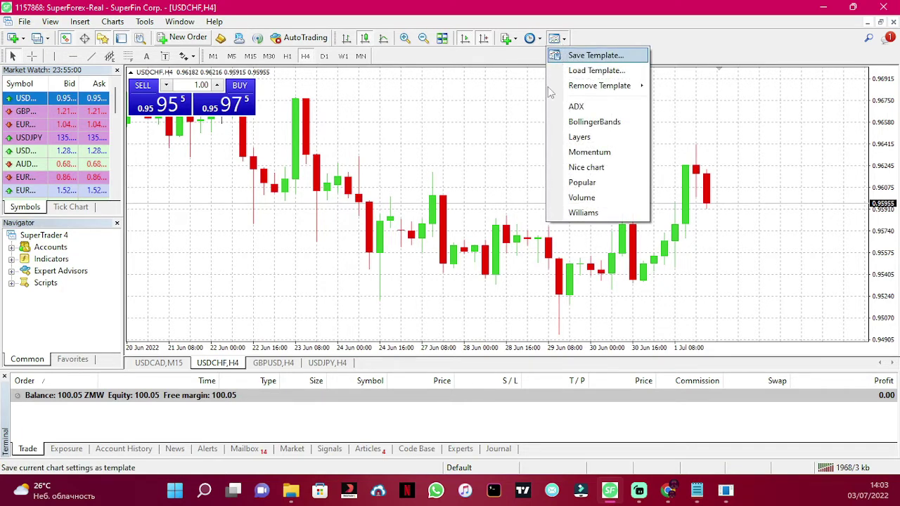
left_click(500, 152)
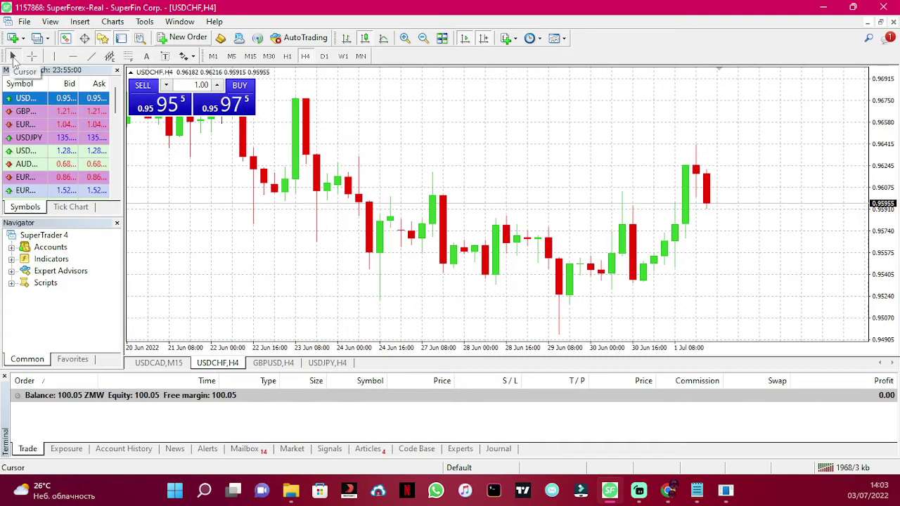
- Place a vertical line at 2022.06.30 16:00 and a horizontal line at about 0.96199 on the USDCHF,H4 chart
left_click(32, 56)
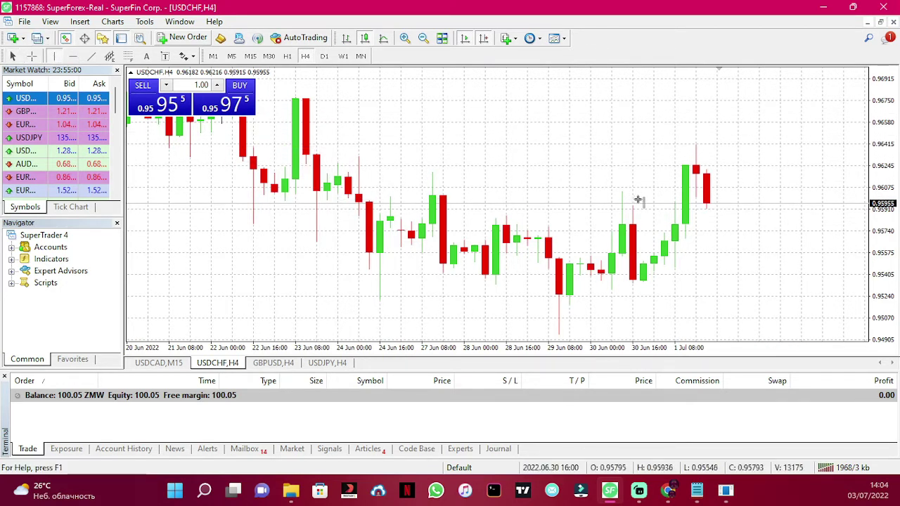
left_click(72, 56)
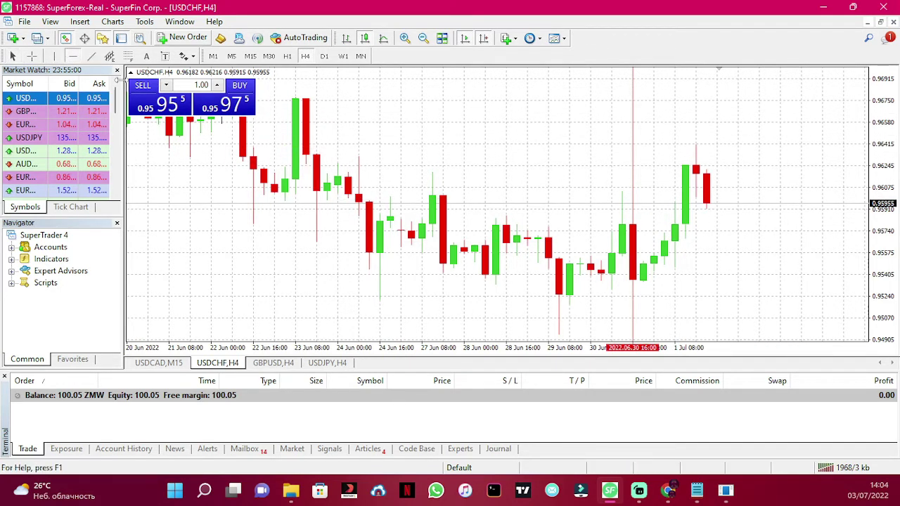
left_click(609, 172)
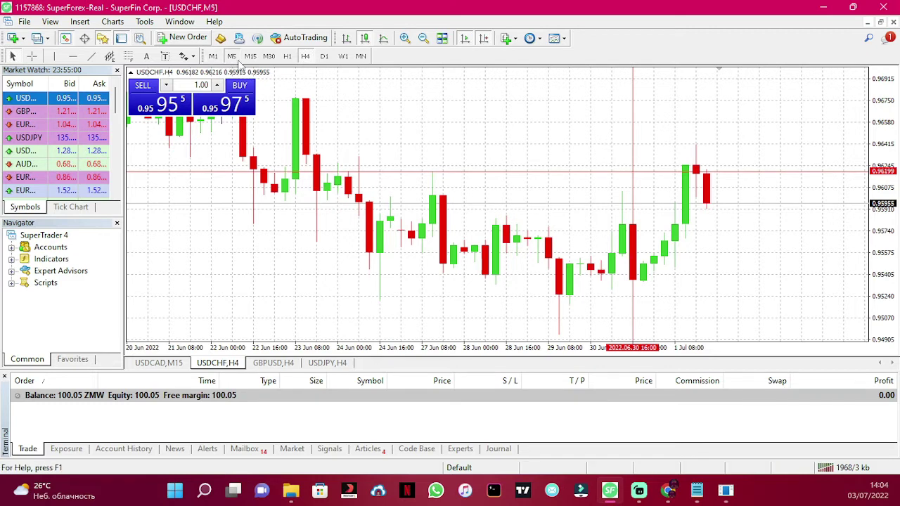
- Switch the USDCHF chart to the M15 timeframe and look through the other available timeframes
left_click(232, 56)
left_click(250, 58)
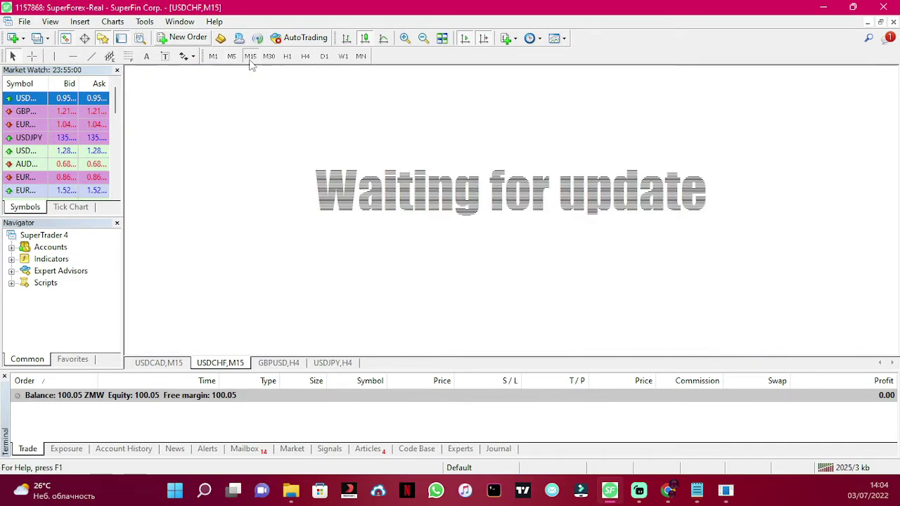
right_click(479, 197)
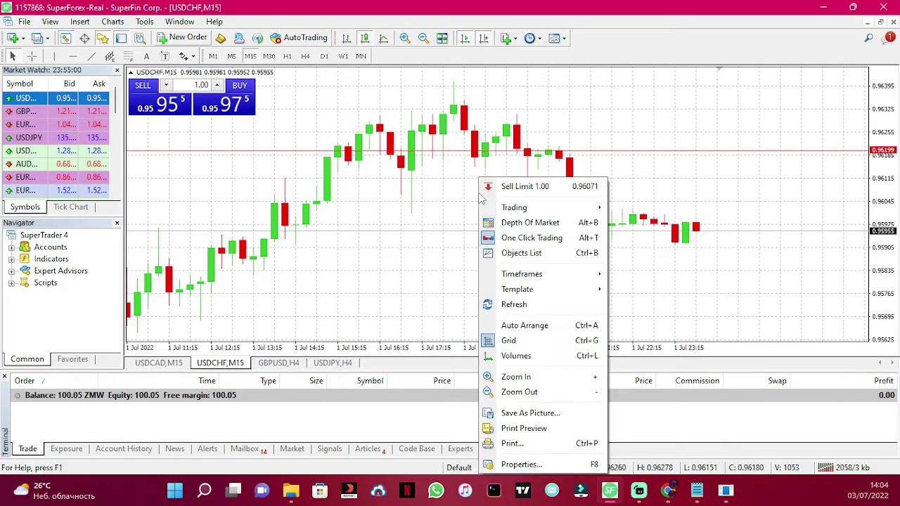
mouse_move(583, 276)
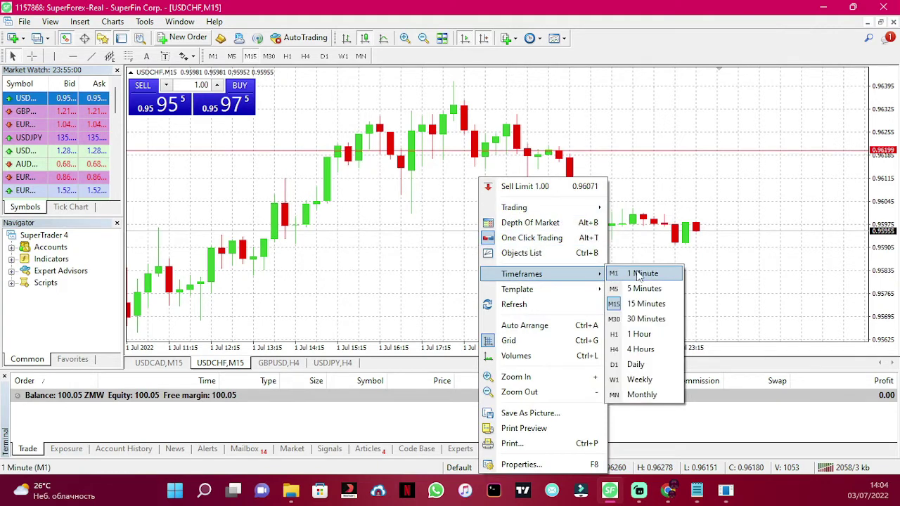
left_click(259, 150)
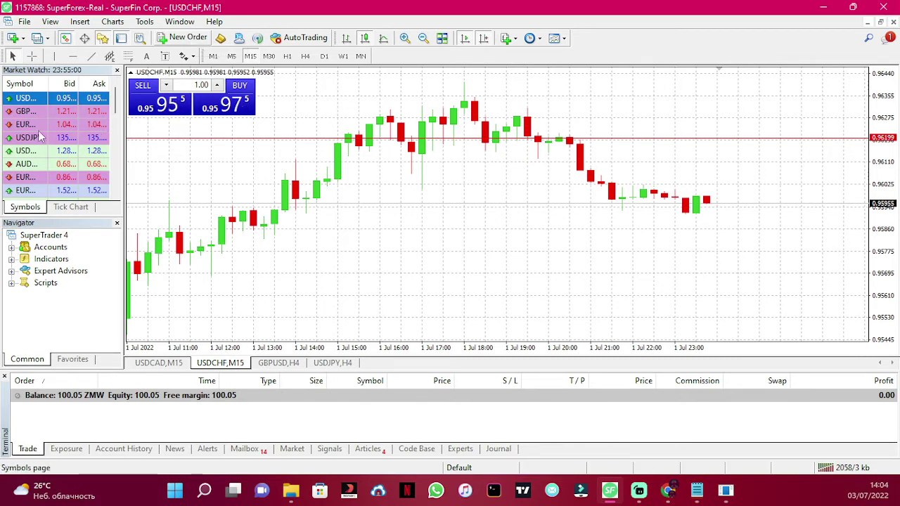
- Add the Moving Average from the Navigator's trend indicators to the USDCHF,M15 chart
scroll(47, 138, "down", 8)
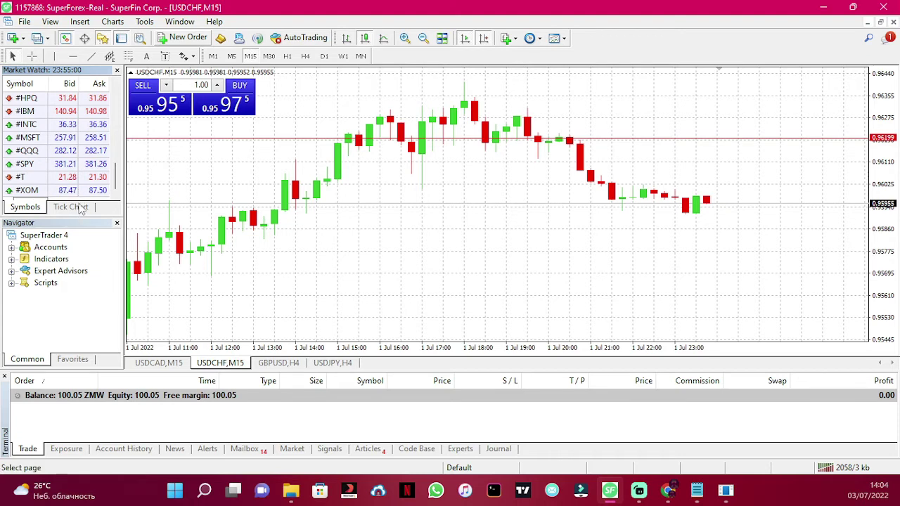
left_click(46, 302)
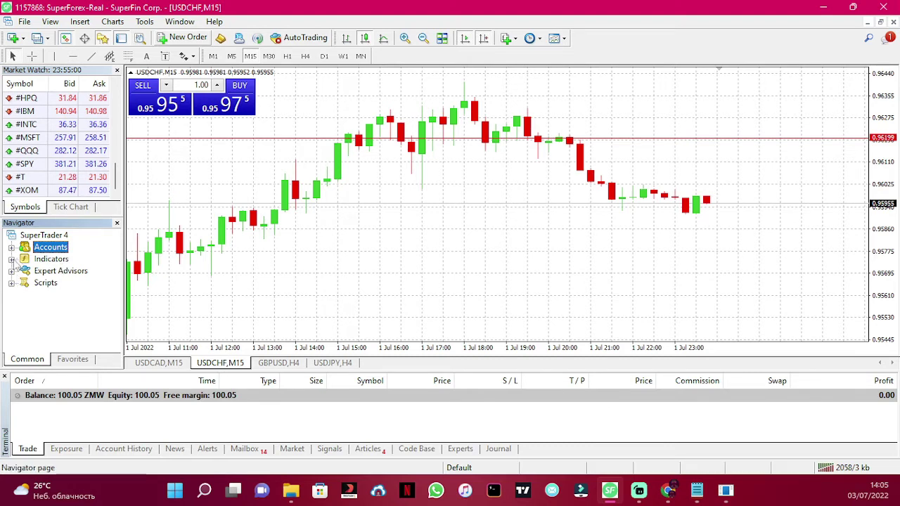
left_click(11, 259)
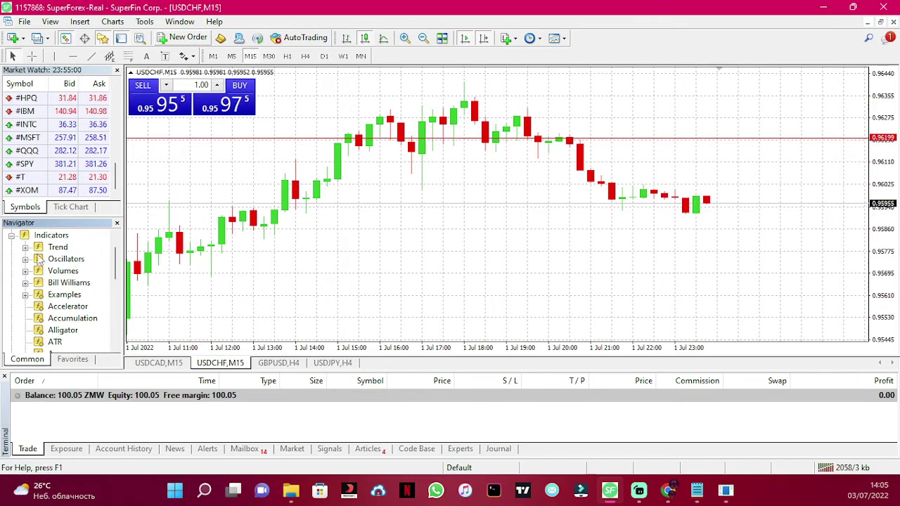
left_click(26, 249)
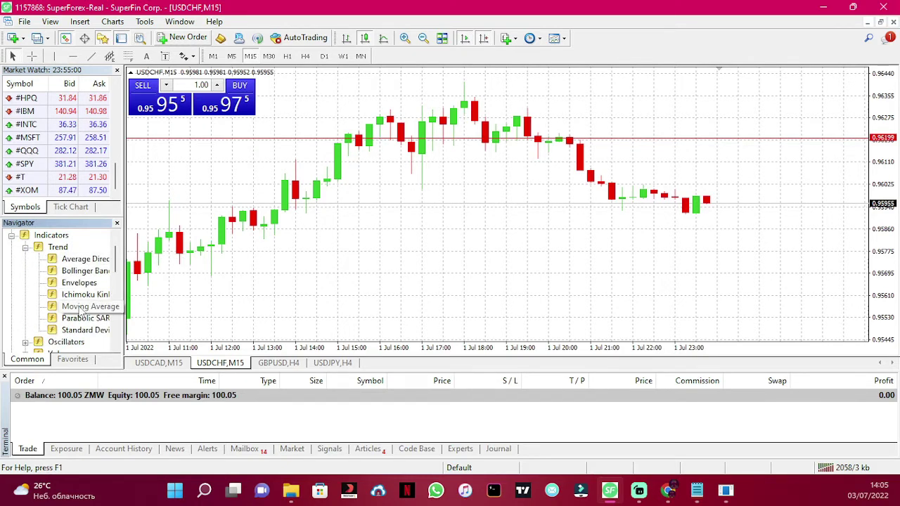
left_click_drag(82, 309, 254, 236)
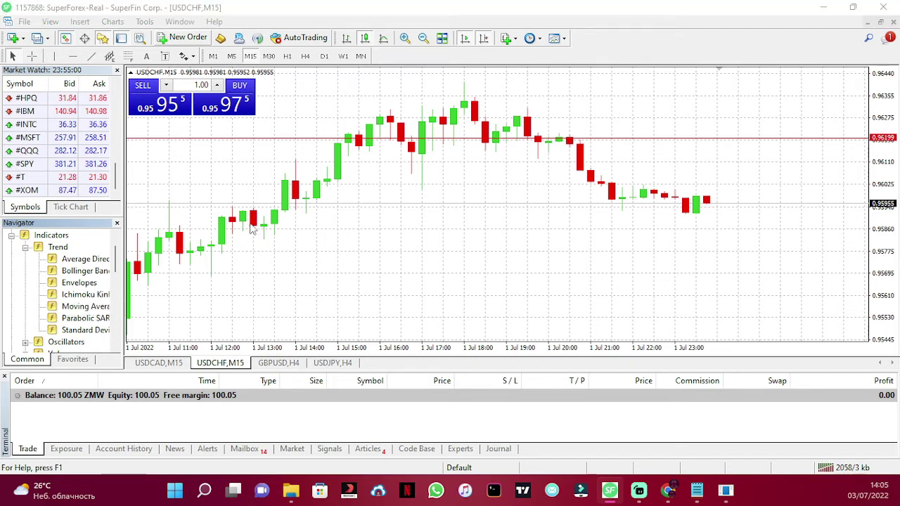
left_click(458, 304)
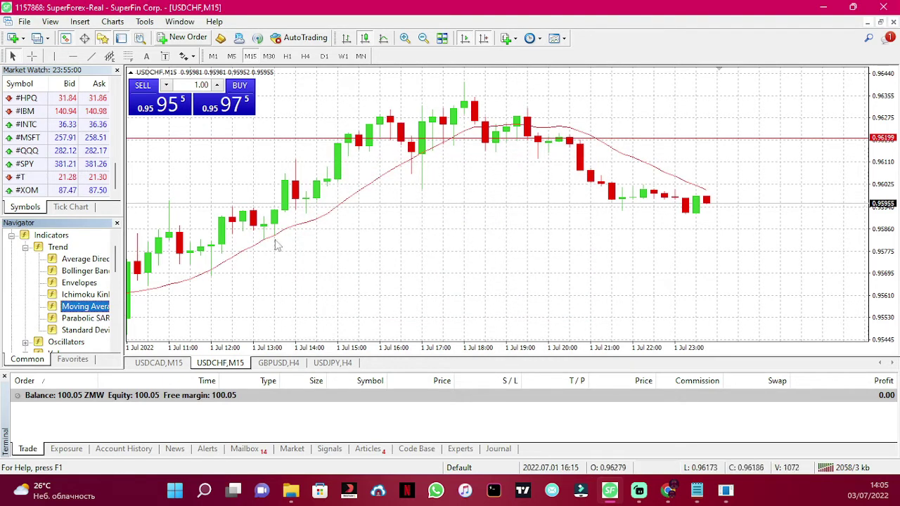
- Look through the Terminal's Trade, Exposure, Account History, News, Experts and Journal pages
scroll(117, 327, "down", 2)
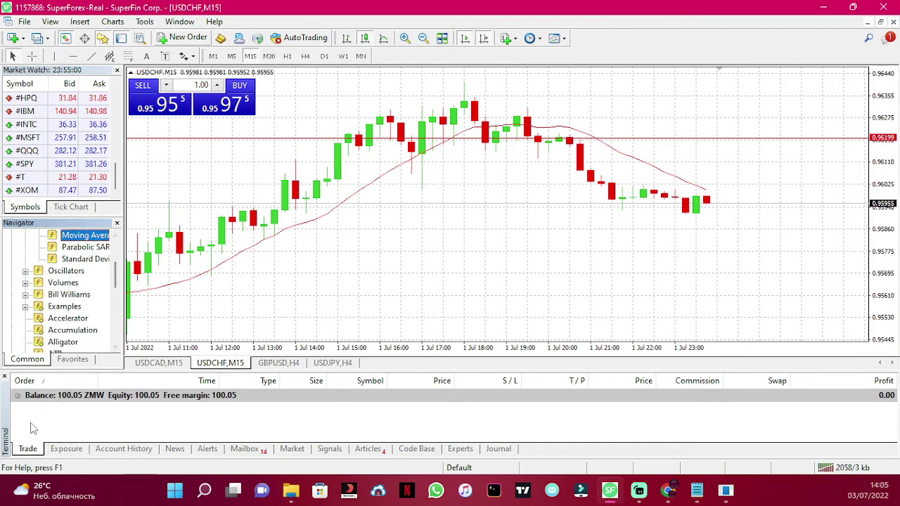
left_click(28, 450)
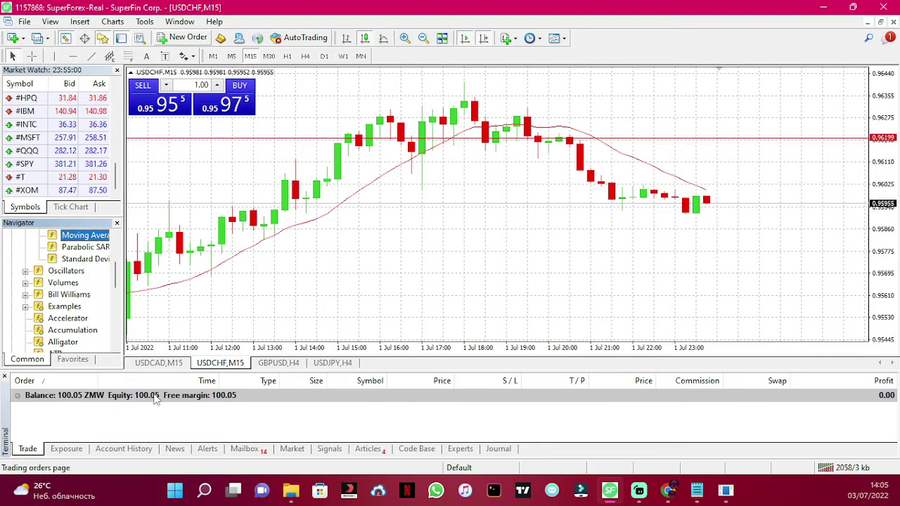
left_click(68, 451)
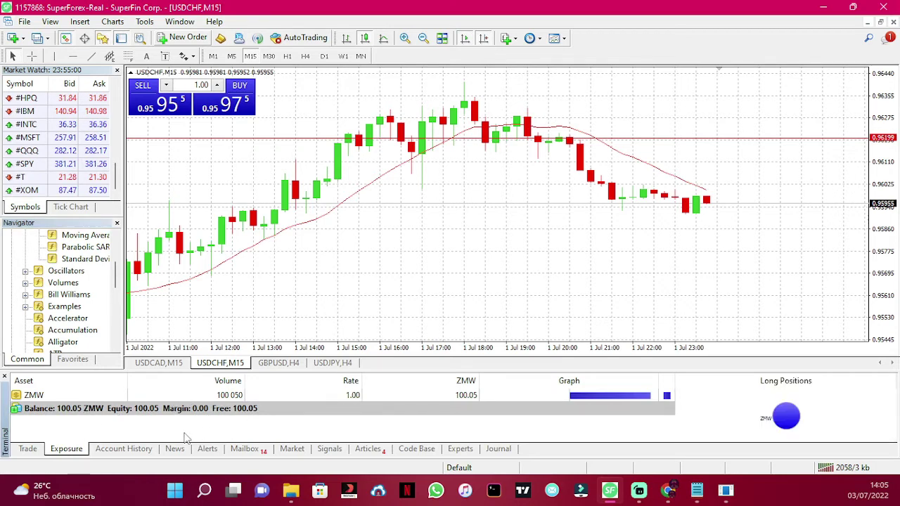
left_click(141, 455)
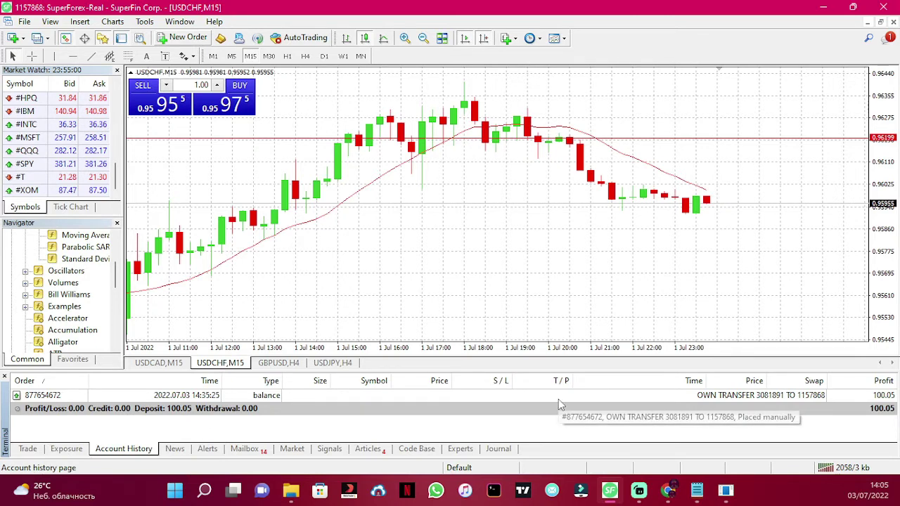
left_click(177, 453)
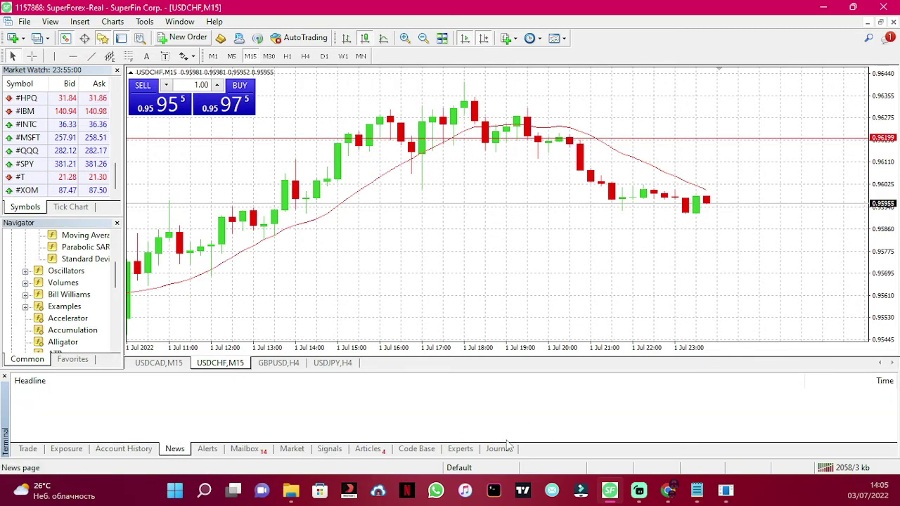
left_click(466, 451)
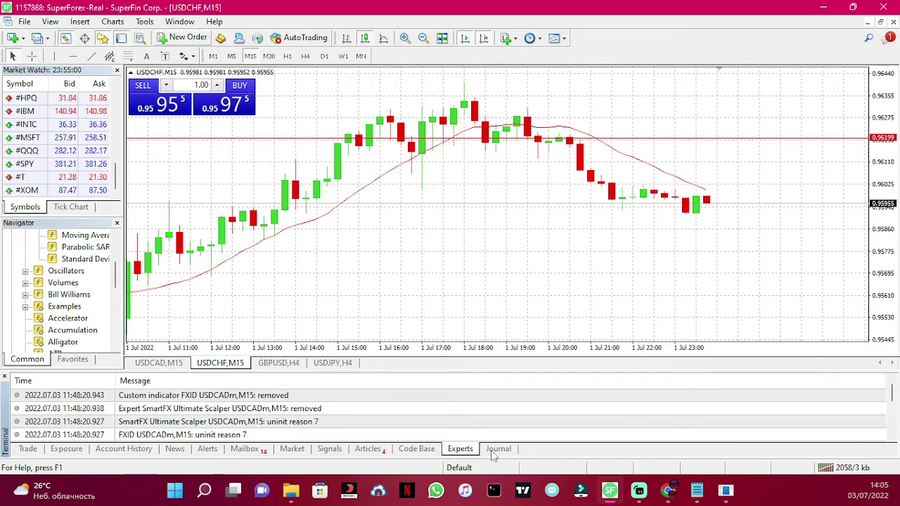
left_click(495, 454)
left_click(471, 454)
left_click(486, 454)
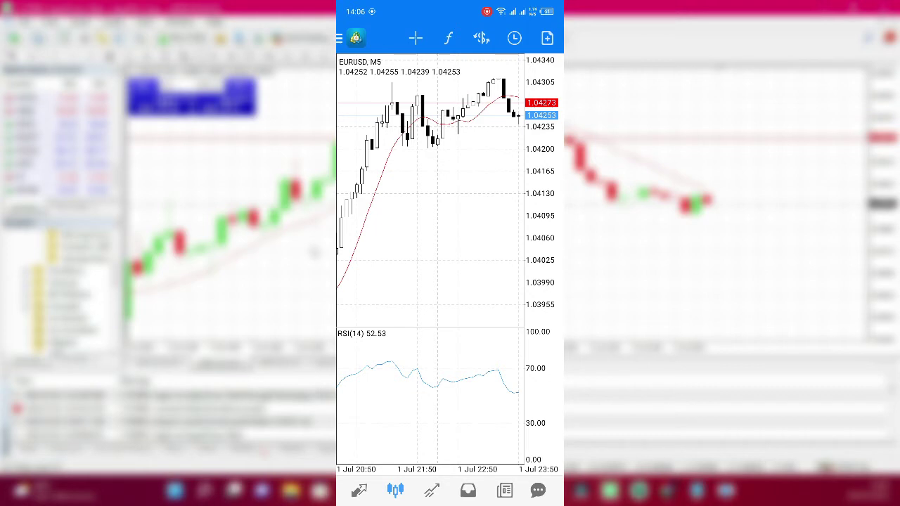
- Switch to the MetaTrader 4 mobile app and look through the objects that can be added to the EURUSD,M5 chart
left_click(437, 249)
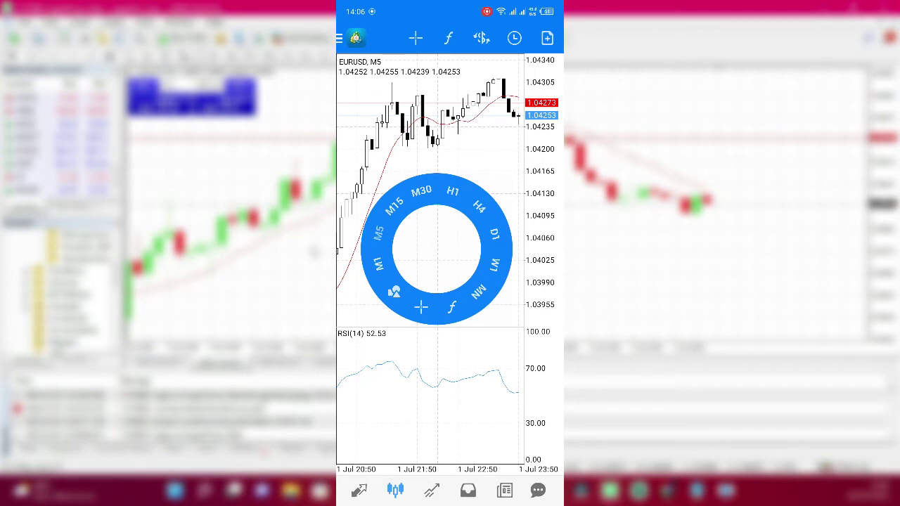
left_click(395, 291)
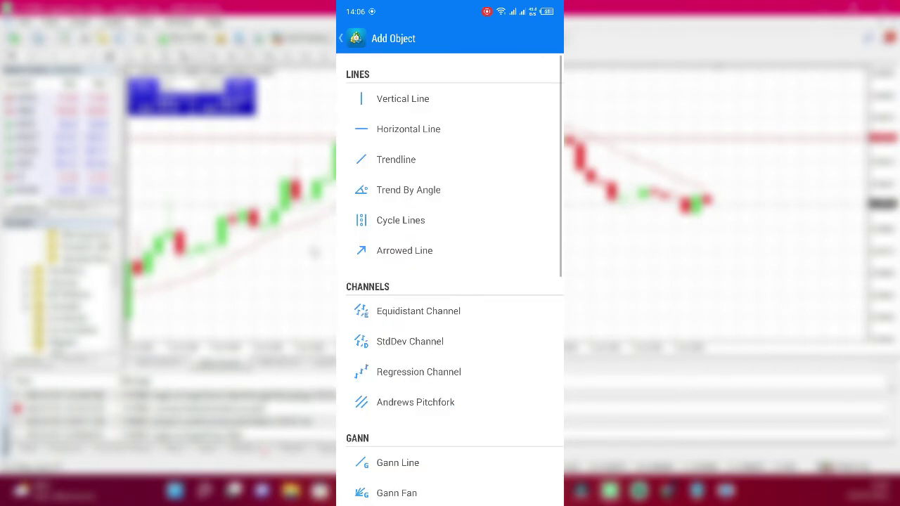
scroll(506, 294, "down", 10)
key("Escape")
- Open the mobile app's settings and choose Candlestick as the chart line type
left_click_drag(341, 263, 450, 263)
left_click(408, 478)
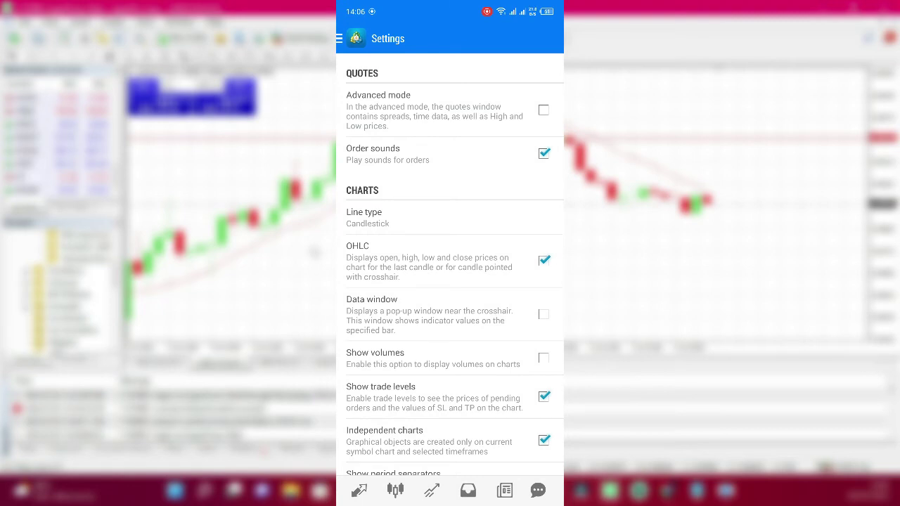
left_click(453, 225)
left_click(452, 265)
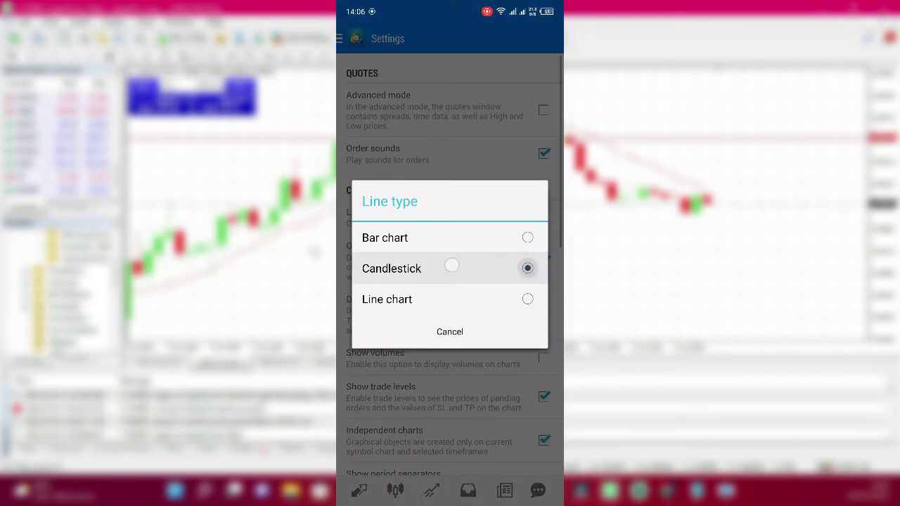
- Look through the chart color settings and the available color schemes
scroll(450, 267, "down", 5)
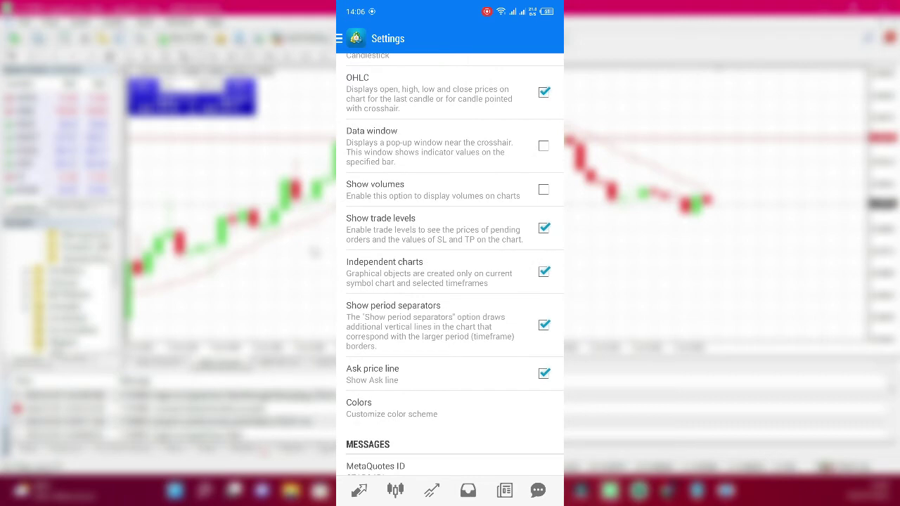
left_click(439, 406)
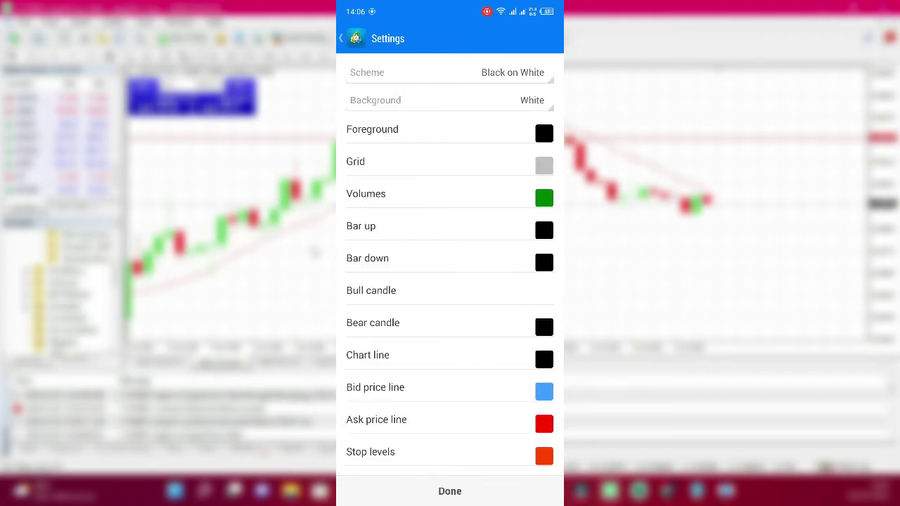
left_click(513, 72)
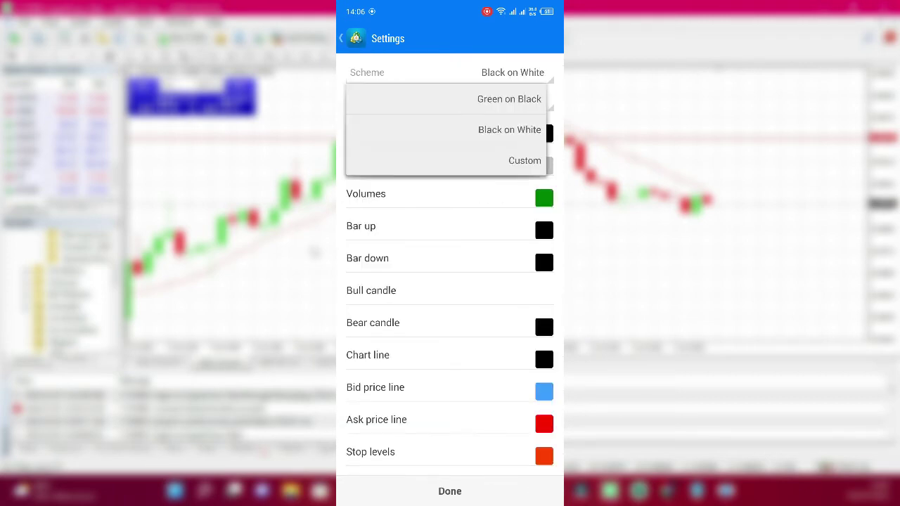
left_click(490, 248)
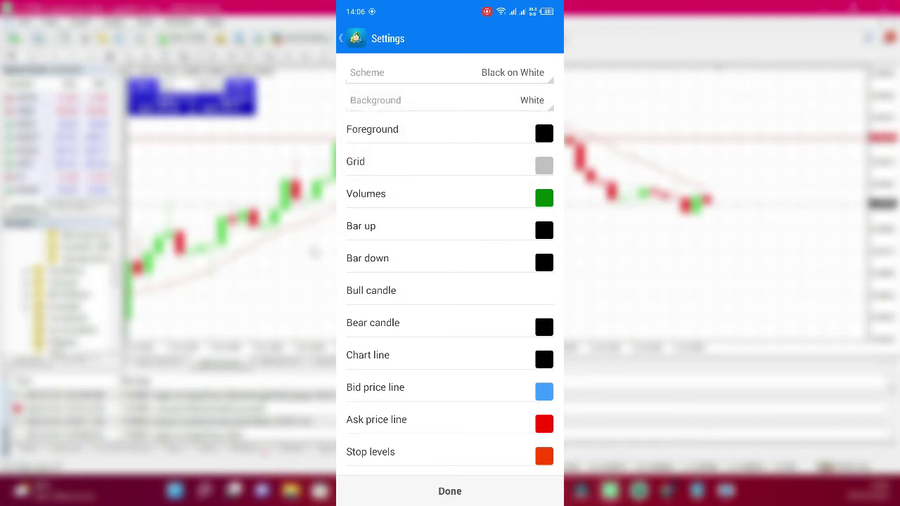
left_click(532, 80)
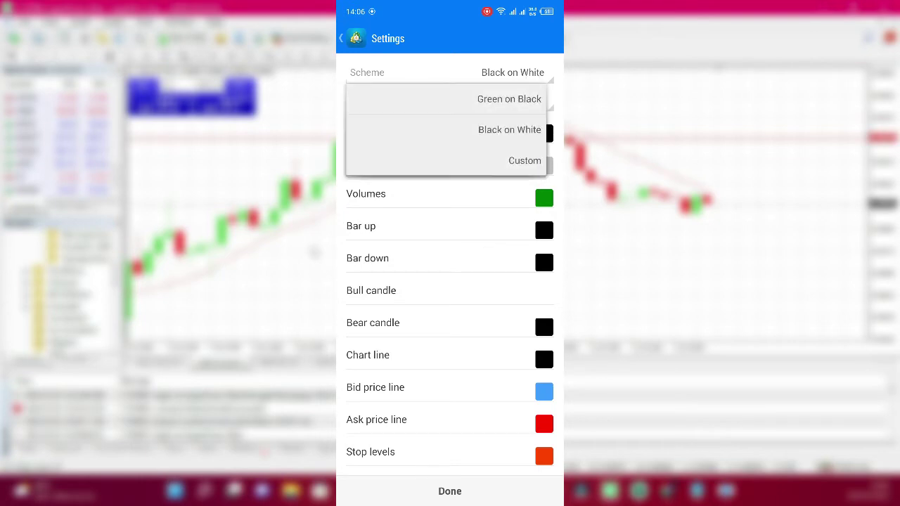
left_click(501, 233)
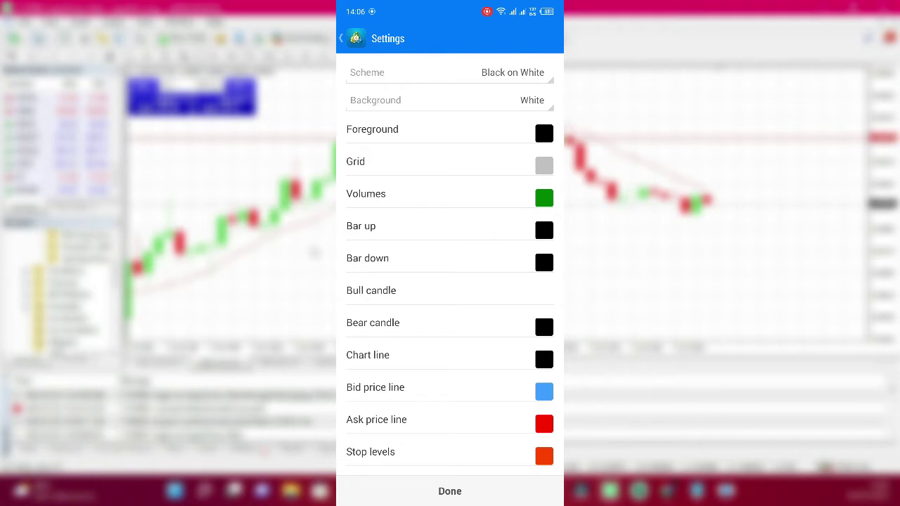
left_click(343, 38)
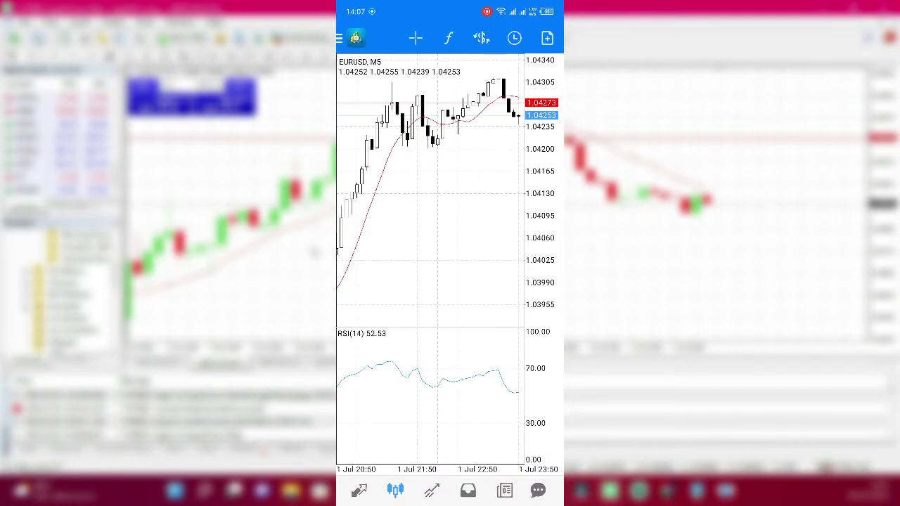
- In the chart color settings, set Bar up to bright green and Bar down to red
left_click(339, 38)
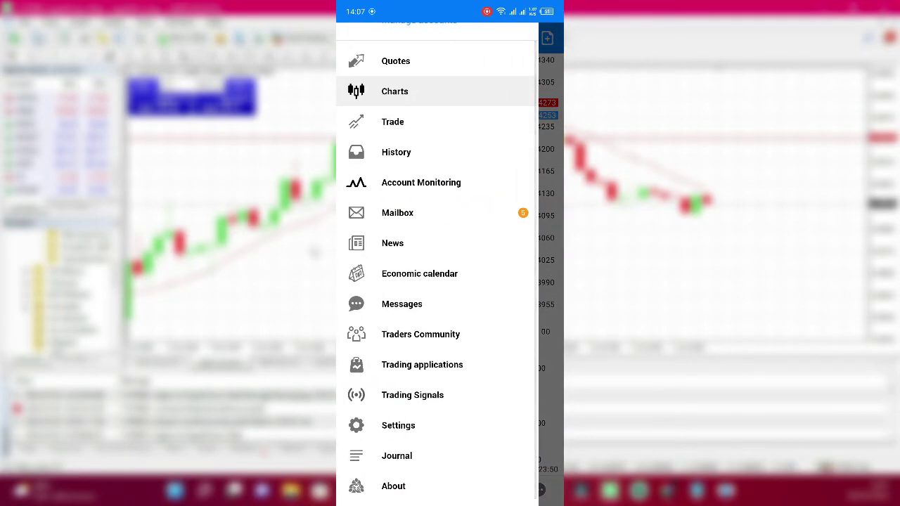
left_click(417, 428)
scroll(452, 394, "down", 5)
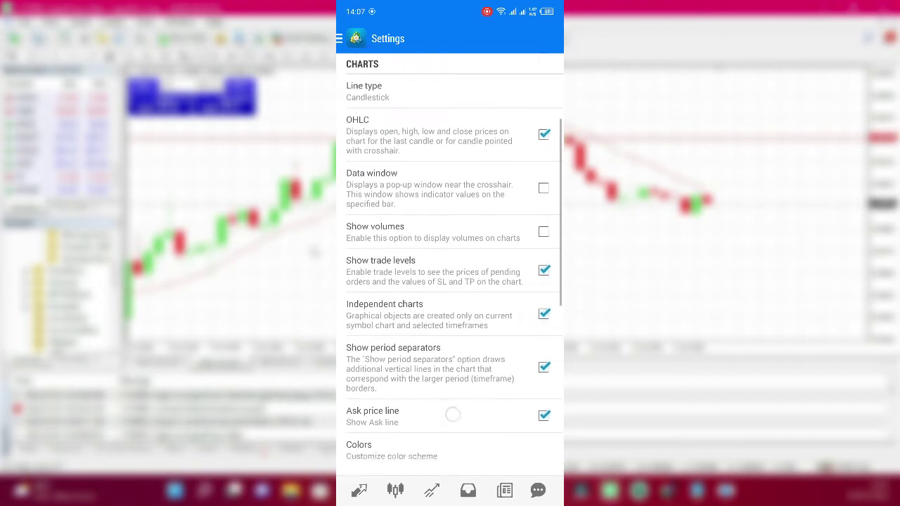
left_click(422, 384)
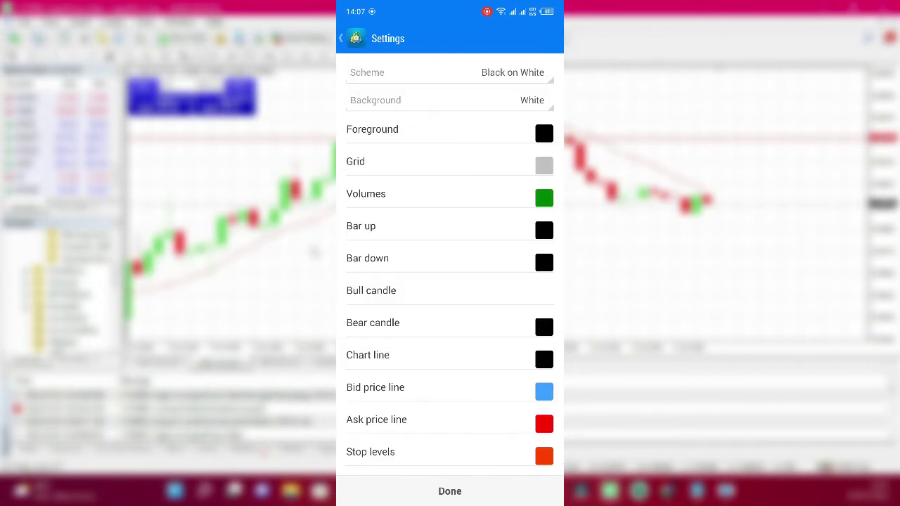
left_click(391, 234)
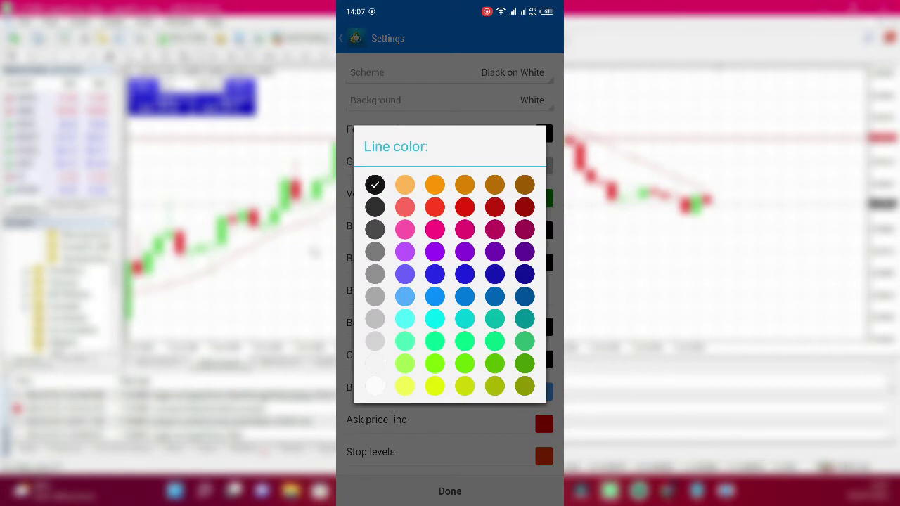
left_click(434, 364)
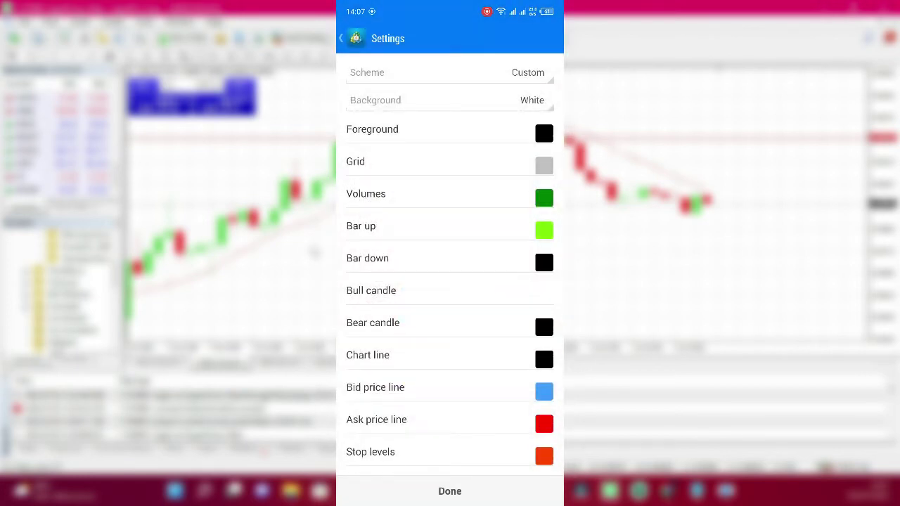
left_click(365, 260)
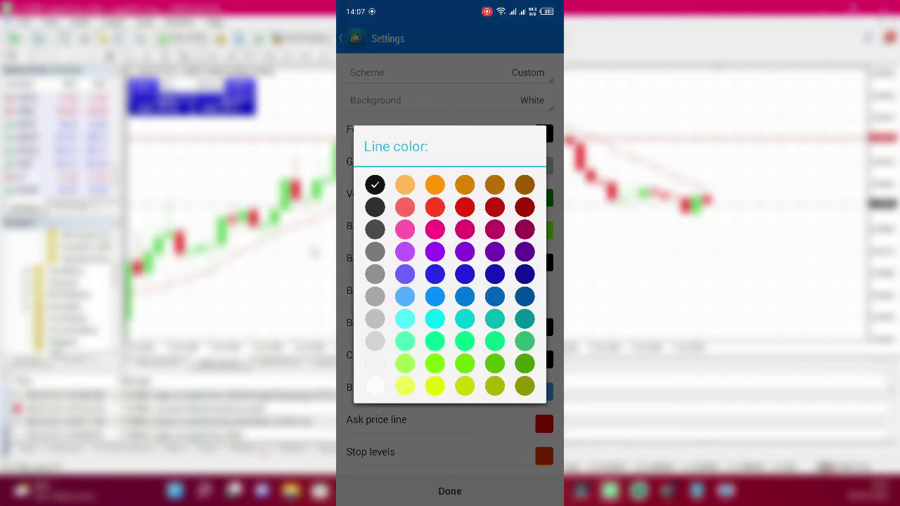
left_click(465, 207)
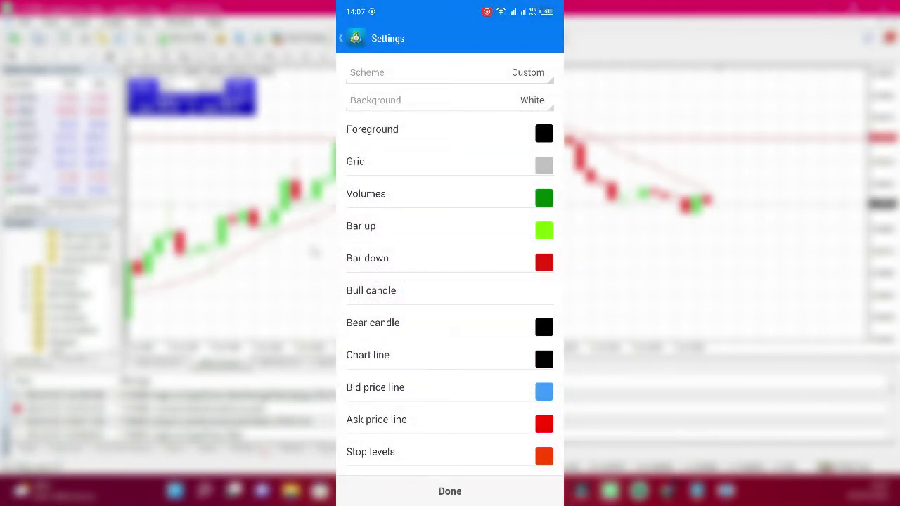
- Set Bull candle to bright green and Bear candle to red, apply the colors and return to the EURUSD chart
left_click(359, 293)
left_click(433, 361)
left_click(453, 327)
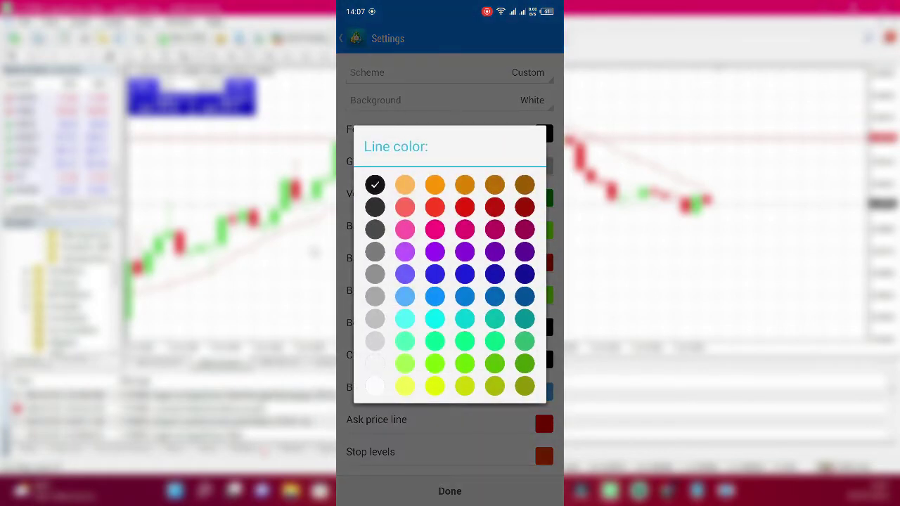
left_click(465, 207)
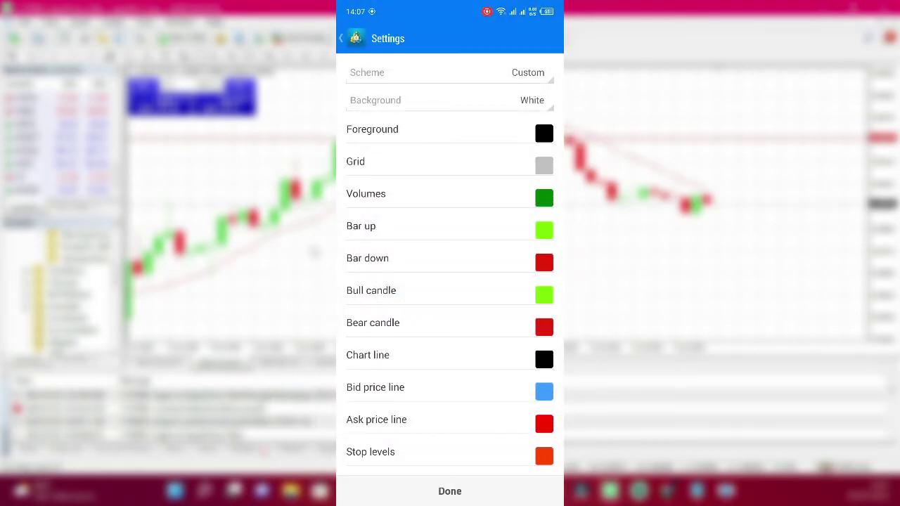
left_click(450, 491)
left_click(395, 490)
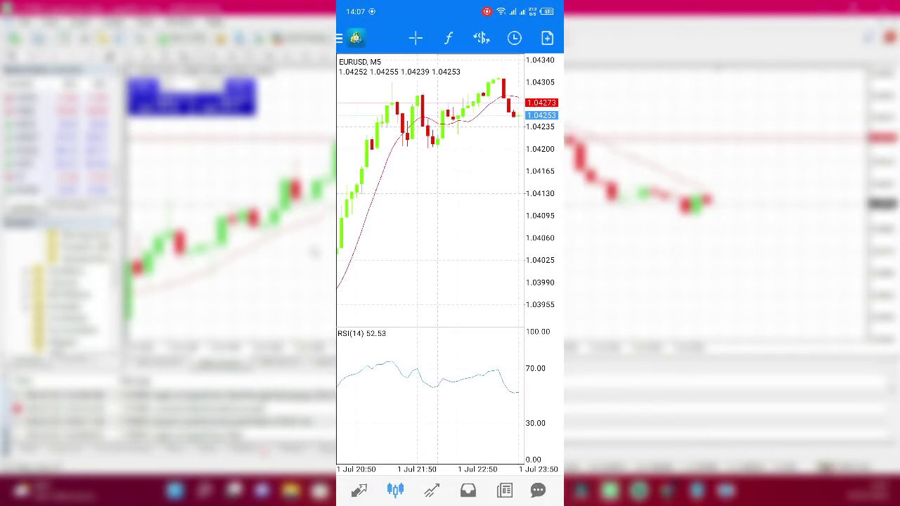
- Switch the EURUSD chart to the M30 timeframe
left_click_drag(394, 291, 505, 291)
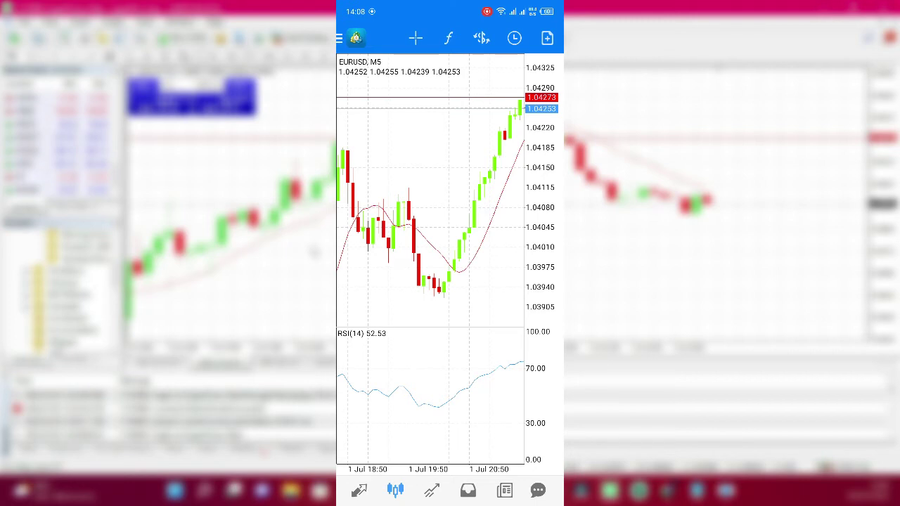
left_click(424, 174)
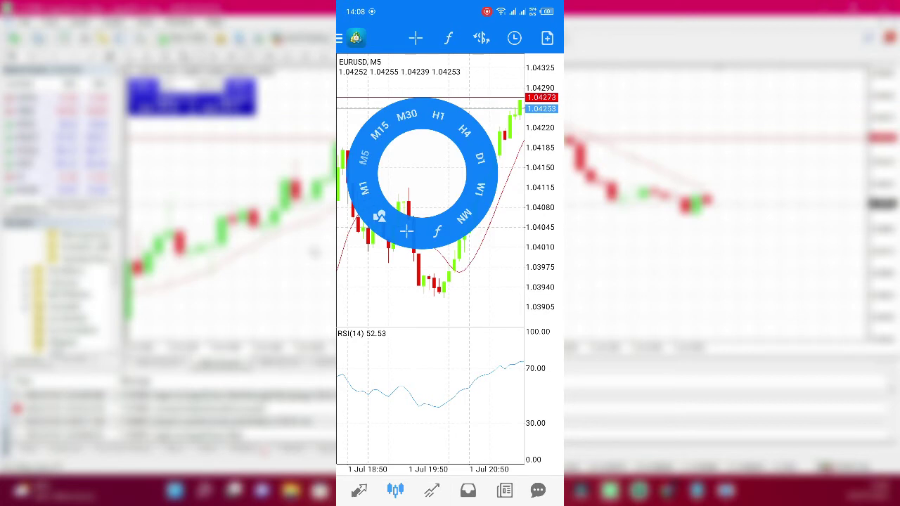
left_click(406, 114)
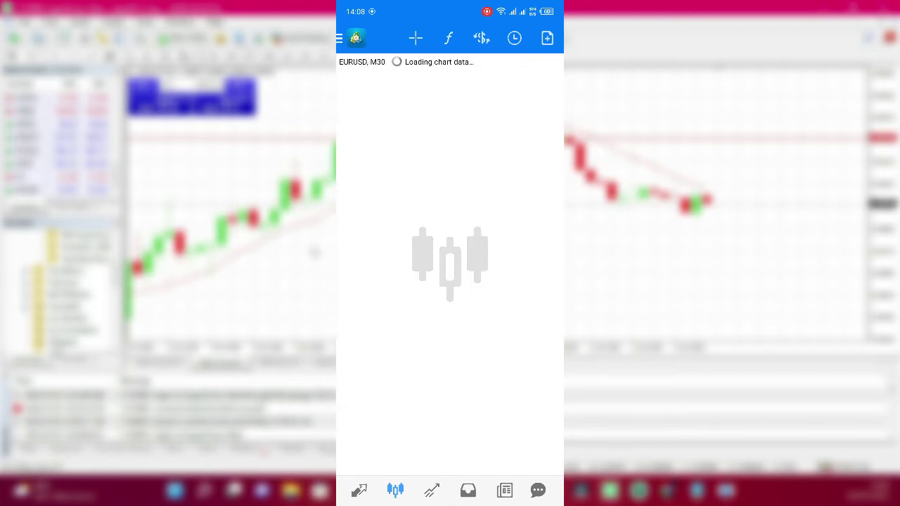
left_click(498, 128)
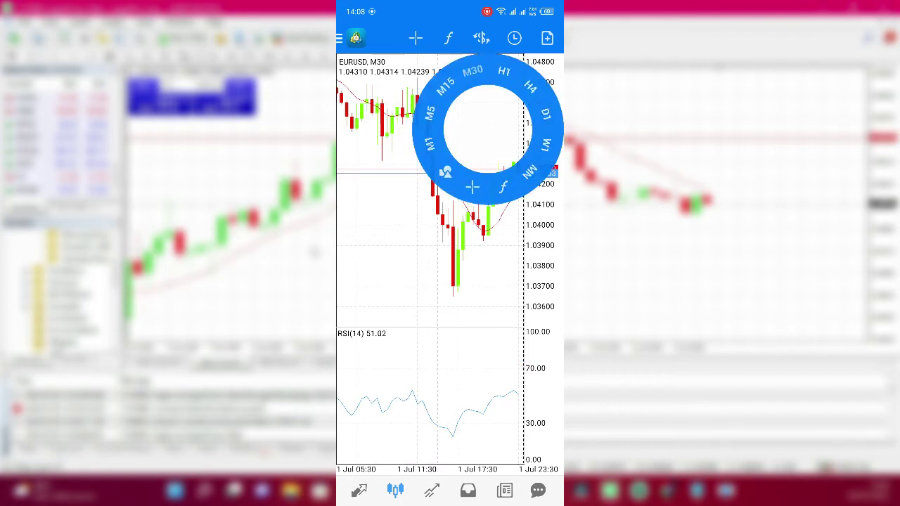
left_click(455, 253)
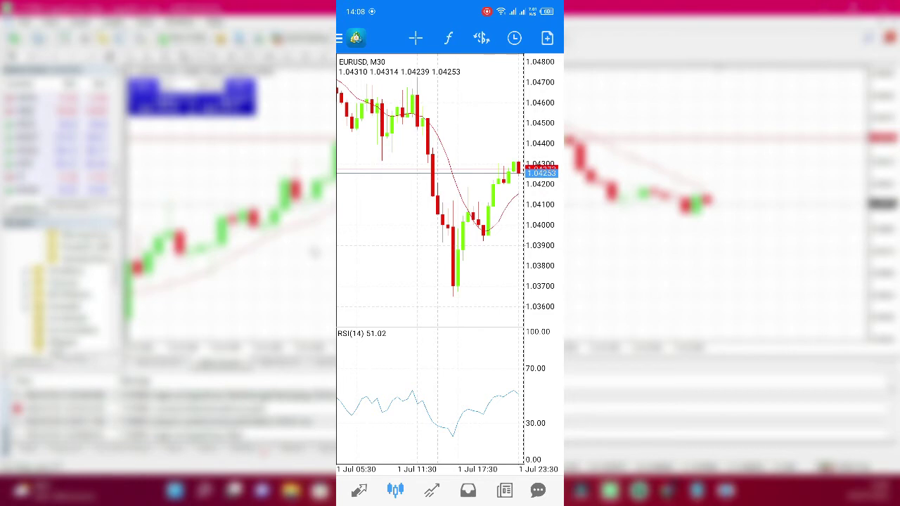
- Look through the symbols available for the chart and the indicators applied to EURUSD,M30
left_click(481, 38)
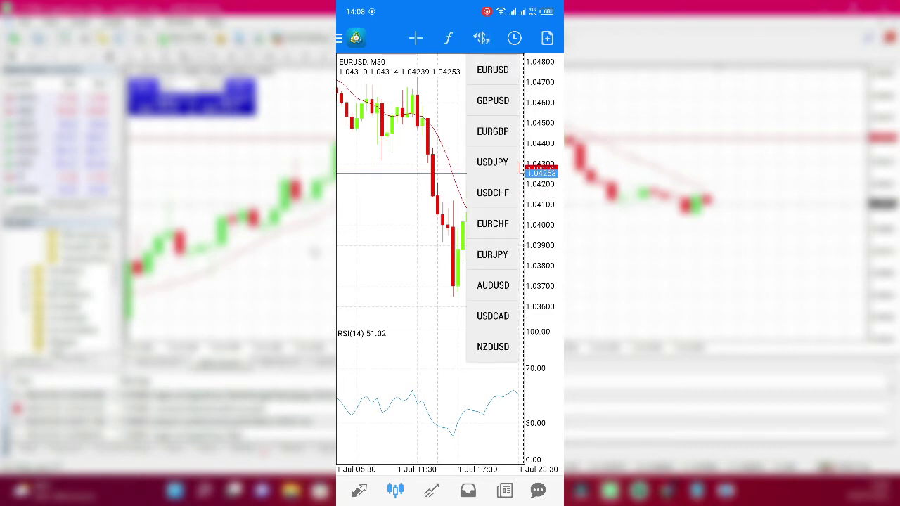
left_click(426, 132)
left_click(448, 38)
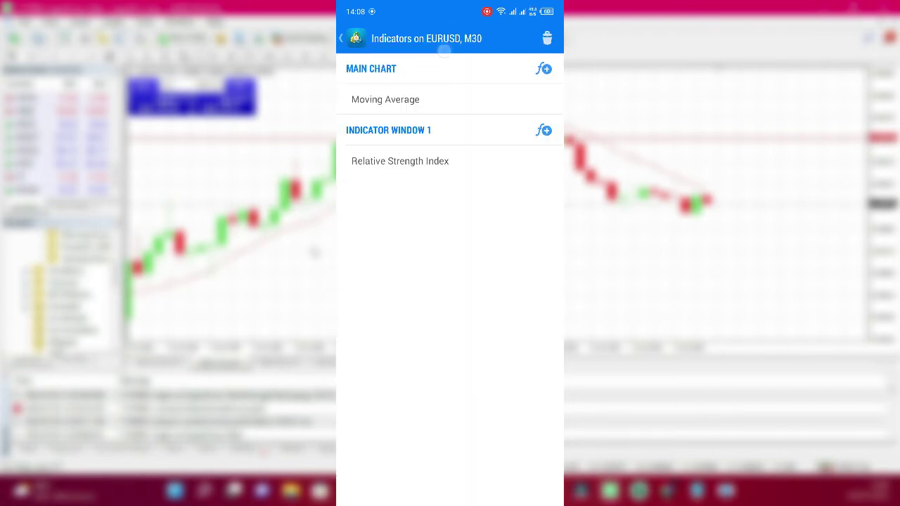
- Add a MACD indicator to the EURUSD M30 chart with Fast EMA 12, Slow EMA 26 and MACD SMA 9
left_click(544, 69)
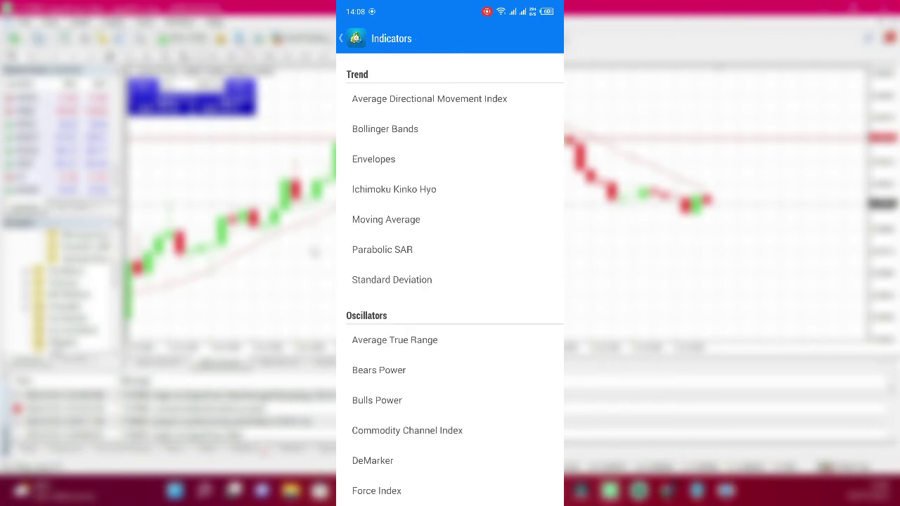
left_click_drag(468, 421, 468, 277)
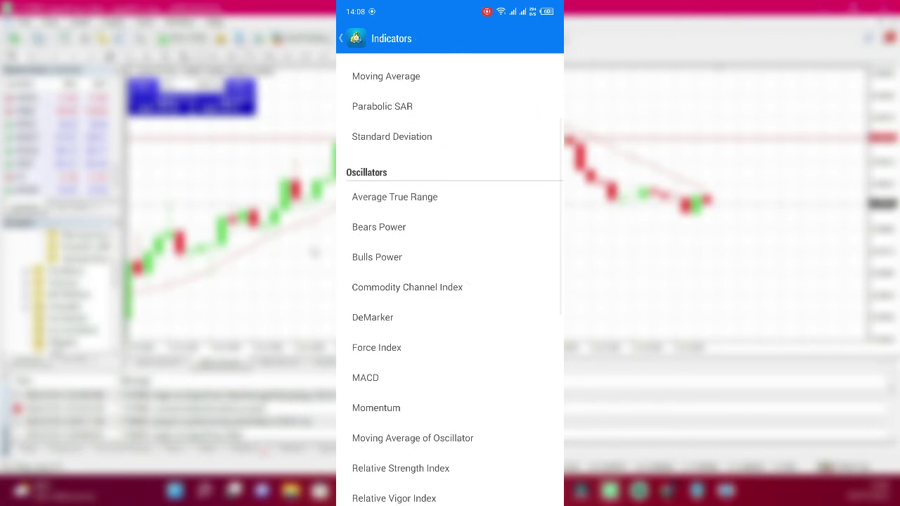
left_click(380, 380)
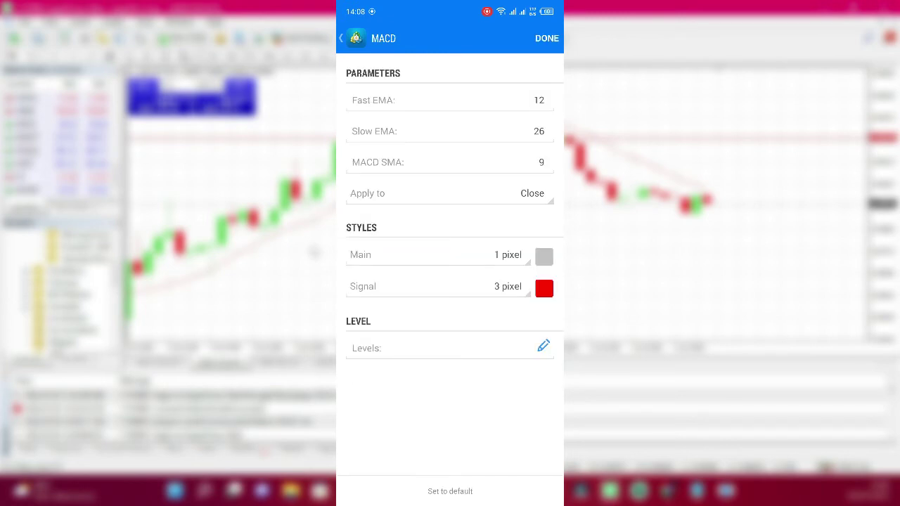
left_click(547, 38)
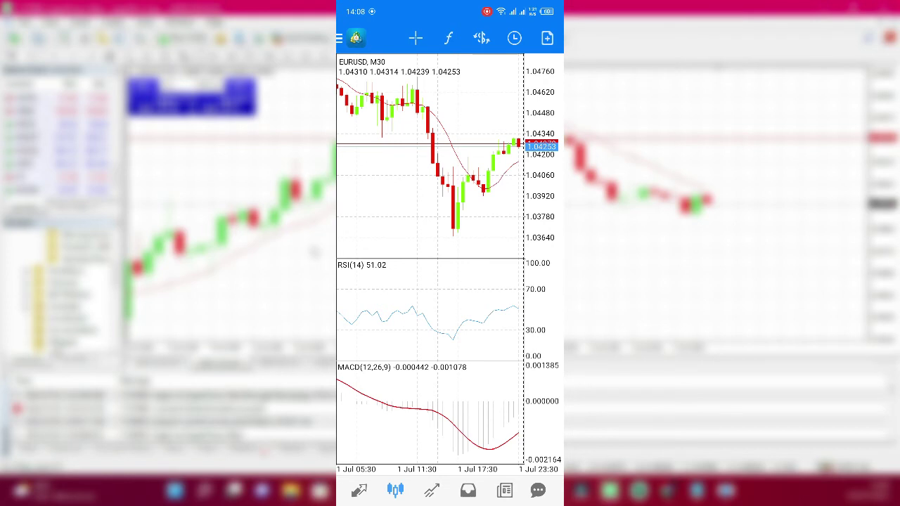
- Delete the Moving Average, Relative Strength Index and MACD indicators from the EURUSD M30 chart
left_click(449, 38)
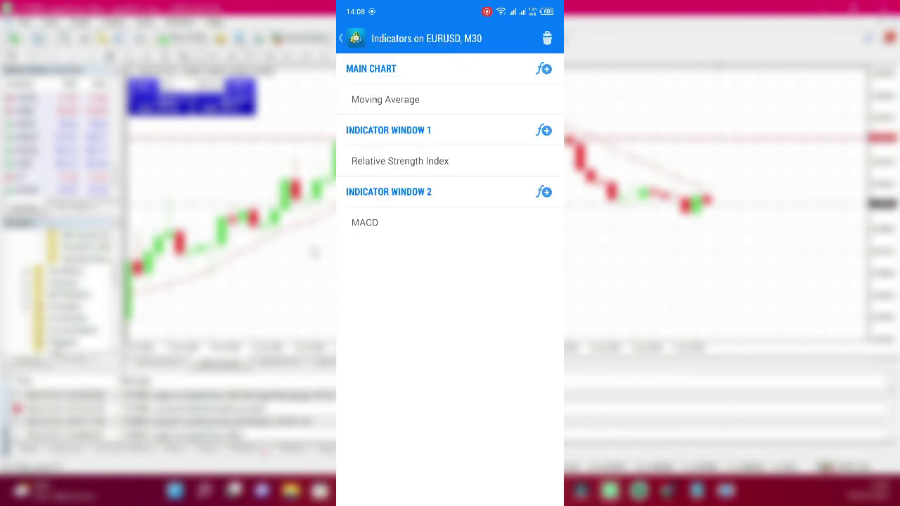
left_click(547, 38)
left_click(544, 161)
left_click(544, 99)
left_click(544, 222)
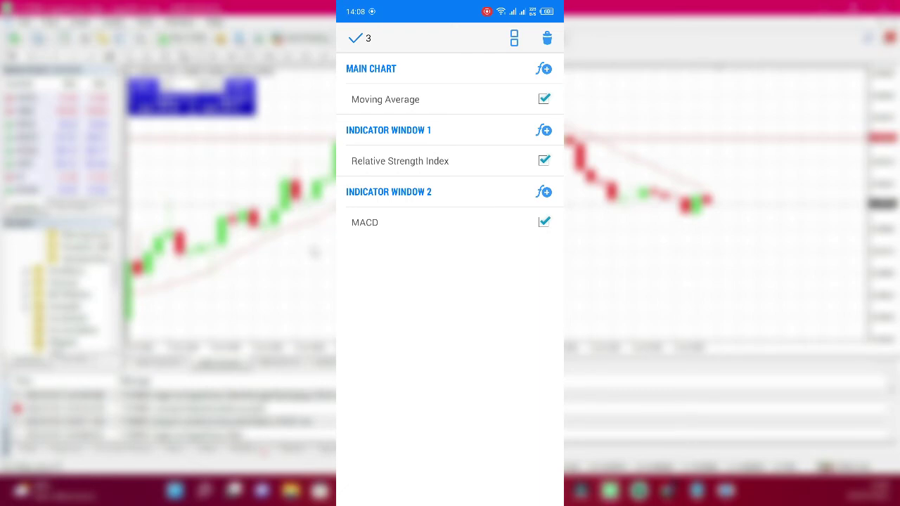
left_click(547, 37)
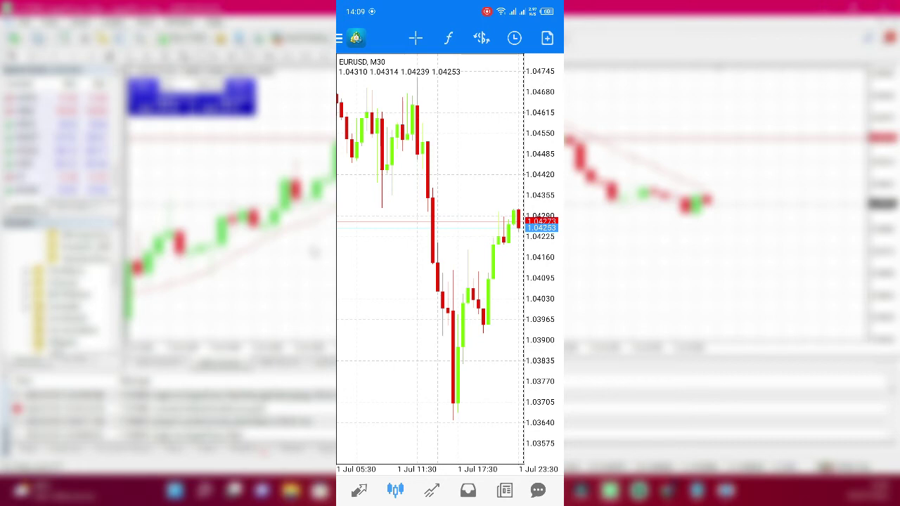
- Look over the new order form and the account's Trade and History pages
left_click(547, 38)
left_click(432, 490)
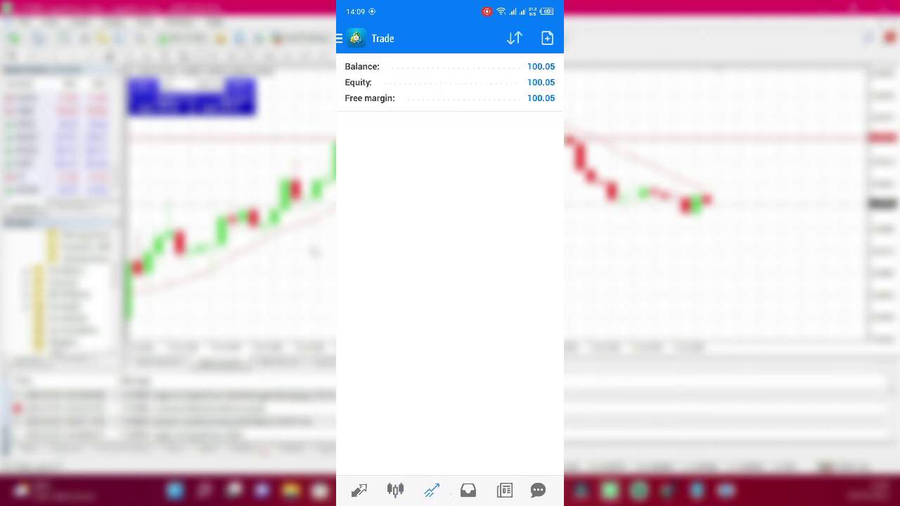
left_click(468, 490)
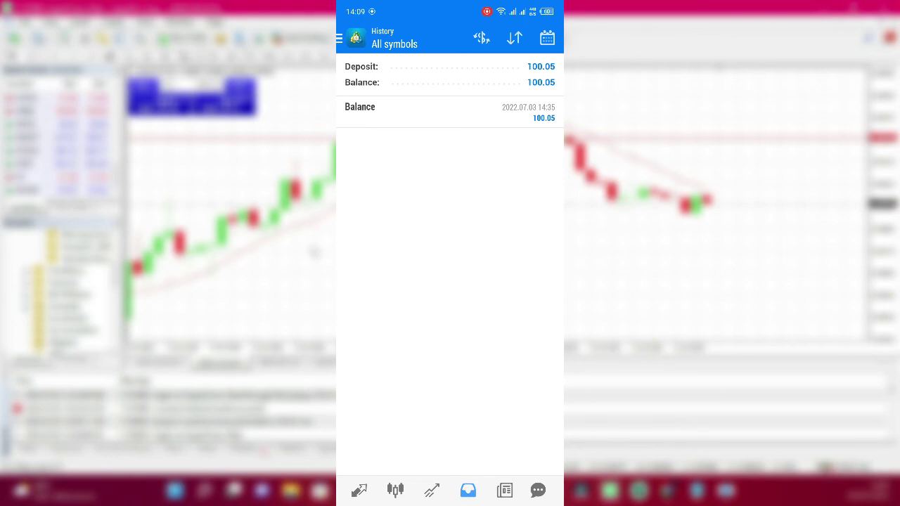
- Open the AUDUSD chart from the quotes list, and view its new order form without placing a trade
left_click(396, 490)
left_click(359, 490)
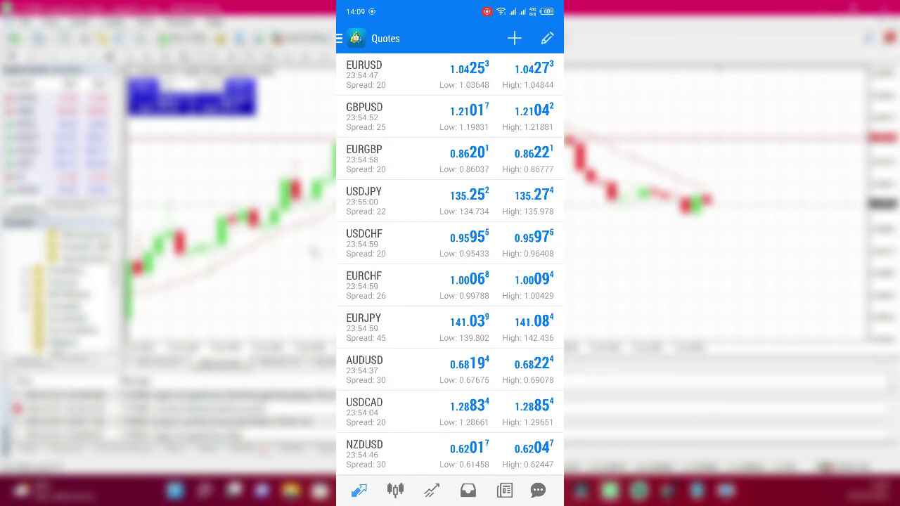
left_click(387, 373)
left_click(438, 274)
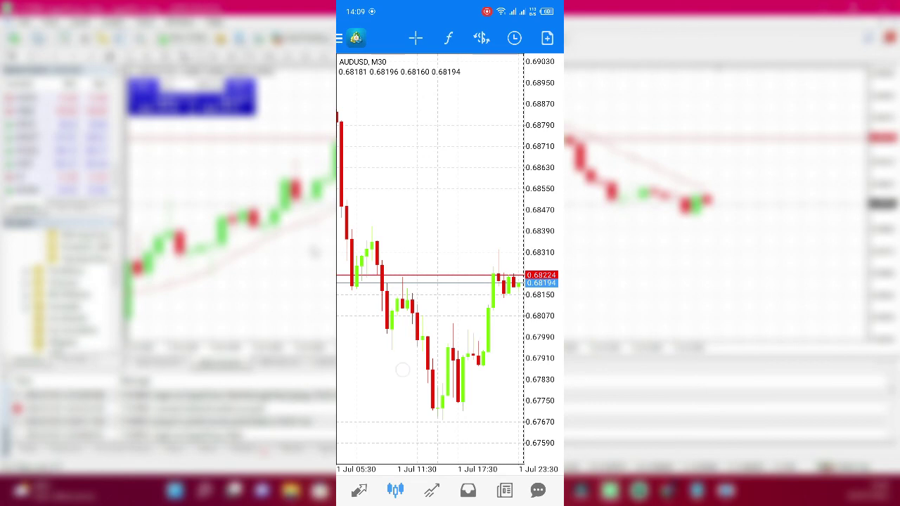
left_click(547, 38)
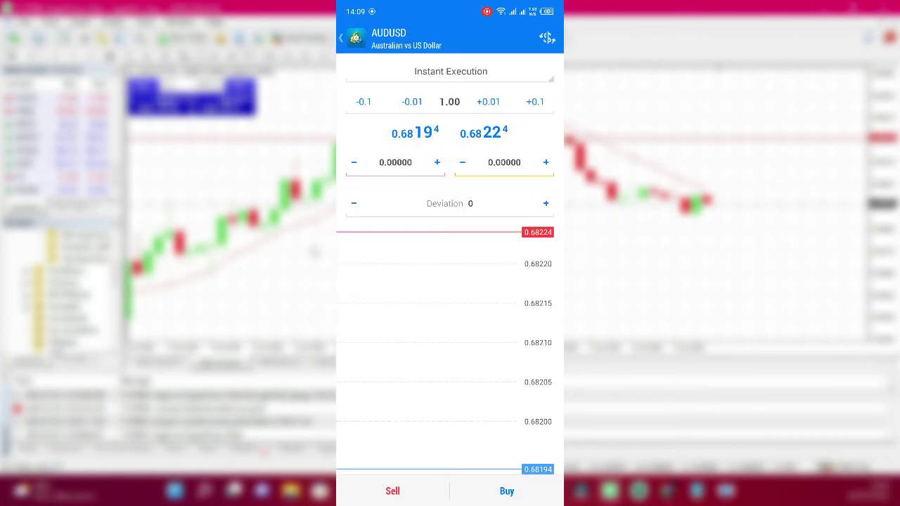
left_click(341, 37)
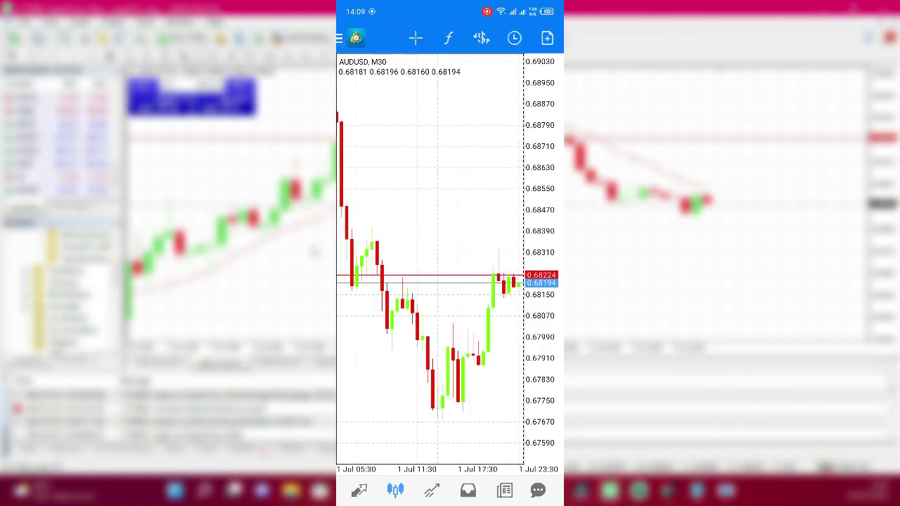
left_click(352, 486)
left_click(354, 489)
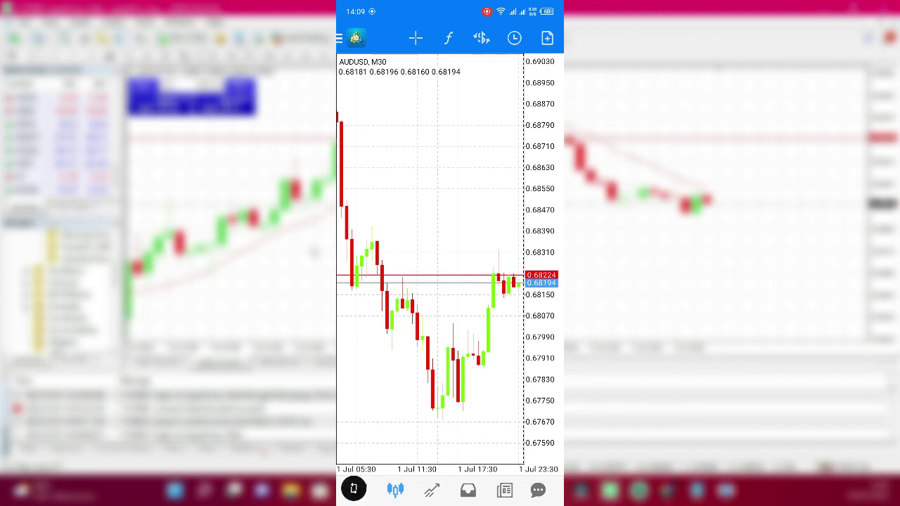